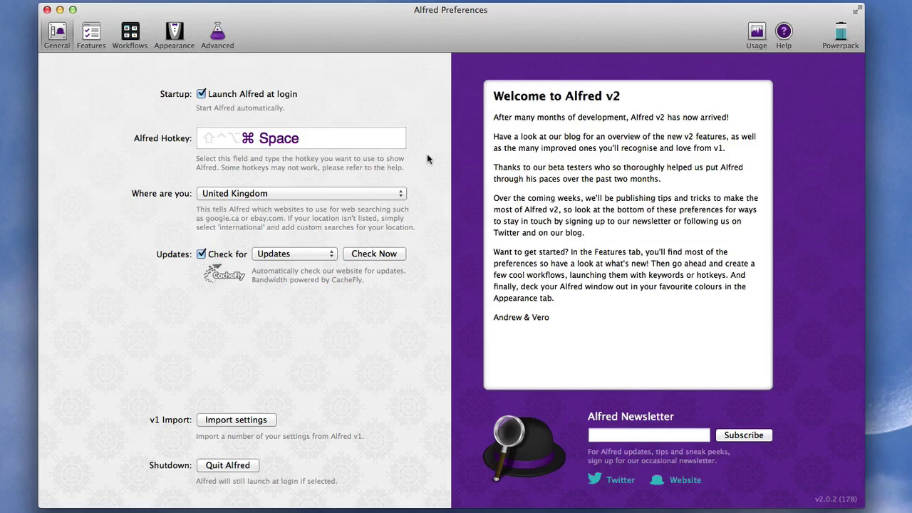
Summon Alfred and search for apps matching 'dd' and then 'dragon'
{"action": "key", "text": "super+space"}
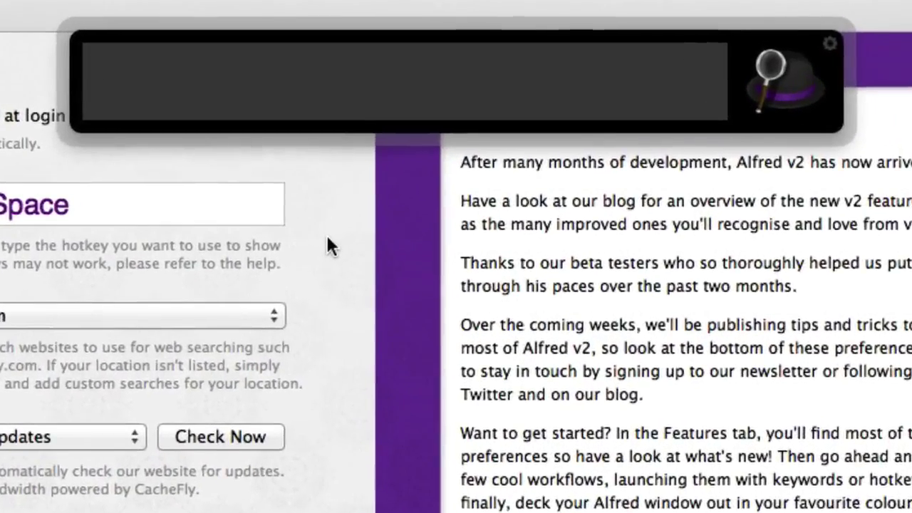
{"action": "type", "text": "dd"}
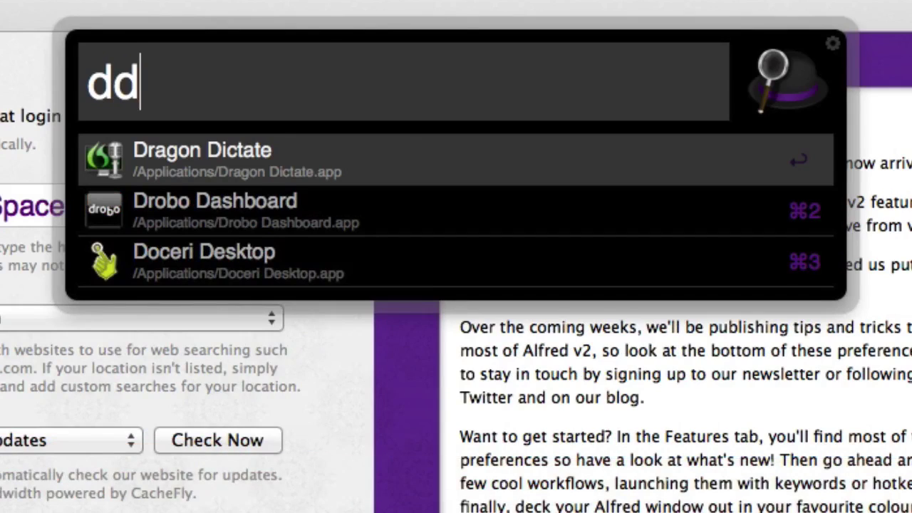
{"action": "key", "text": "BackSpace"}
{"action": "key", "text": "BackSpace"}
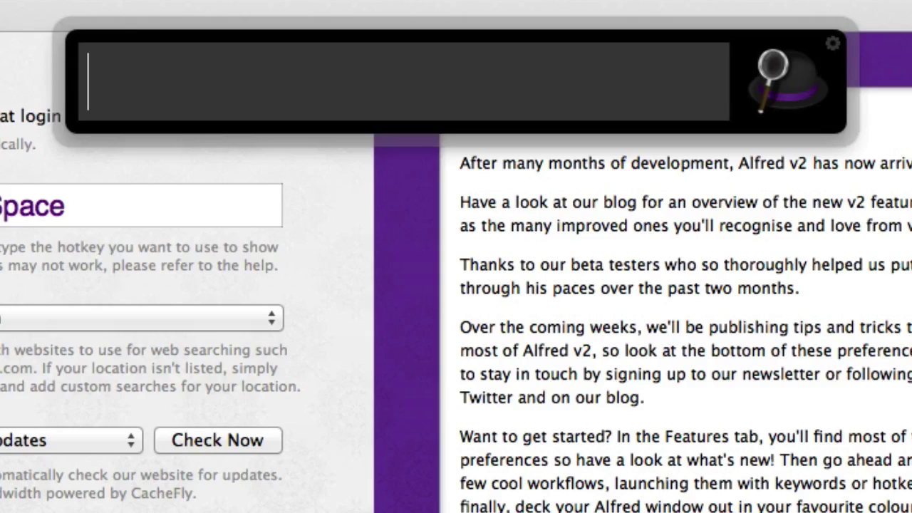
{"action": "type", "text": "dragon"}
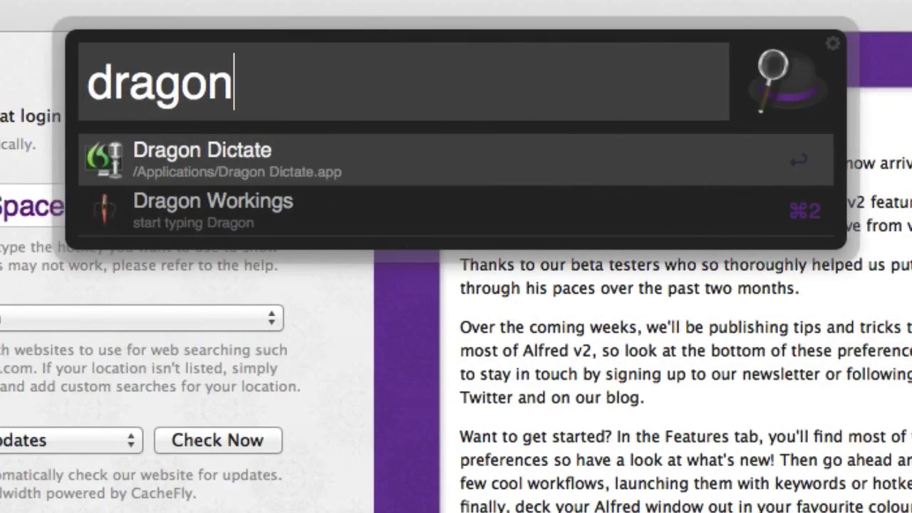
Trim the query to a single letter, clear it, then run a Google search for mac20q
{"action": "key", "text": "BackSpace"}
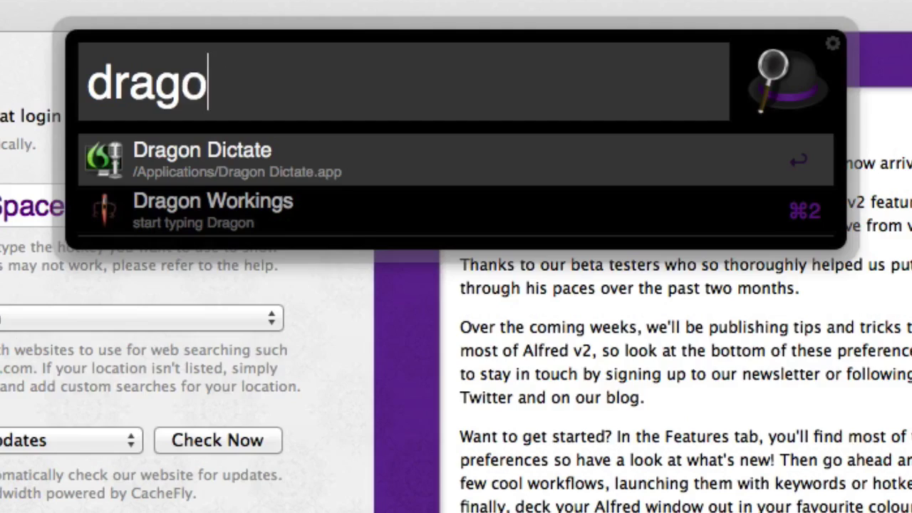
{"action": "key", "text": "BackSpace"}
{"action": "key", "text": "BackSpace"}
{"action": "key", "text": "BackSpace"}
{"action": "key", "text": "BackSpace"}
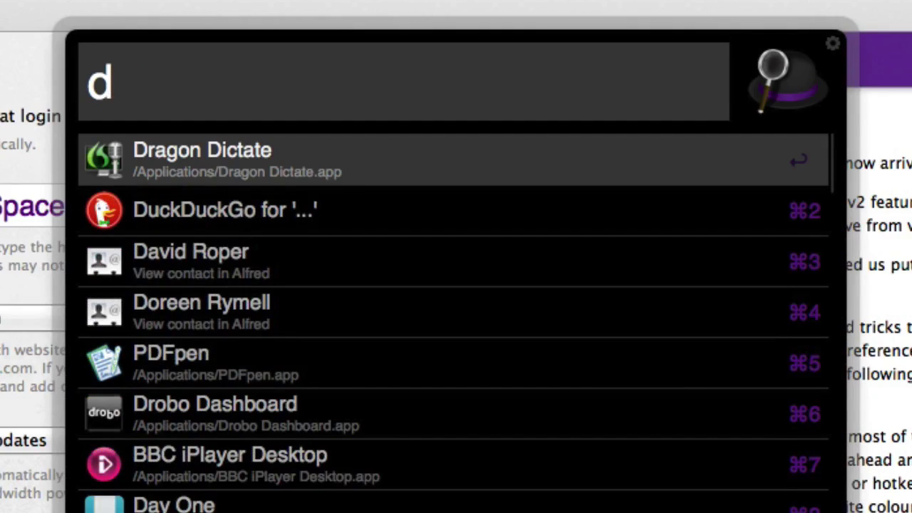
{"action": "key", "text": "BackSpace"}
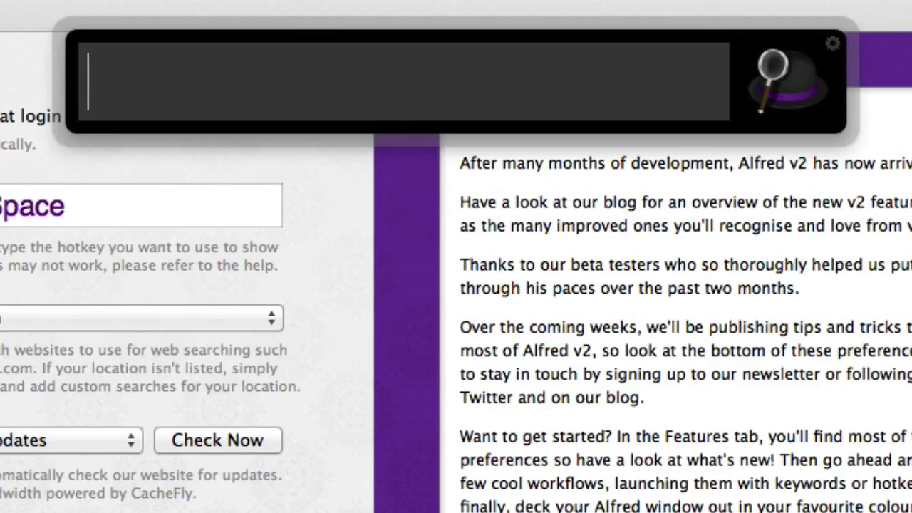
{"action": "type", "text": "g "}
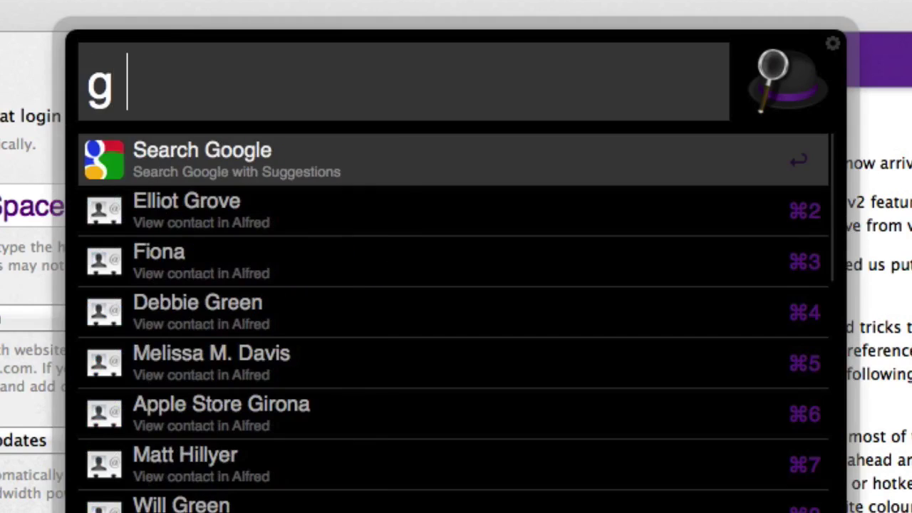
{"action": "type", "text": "maca"}
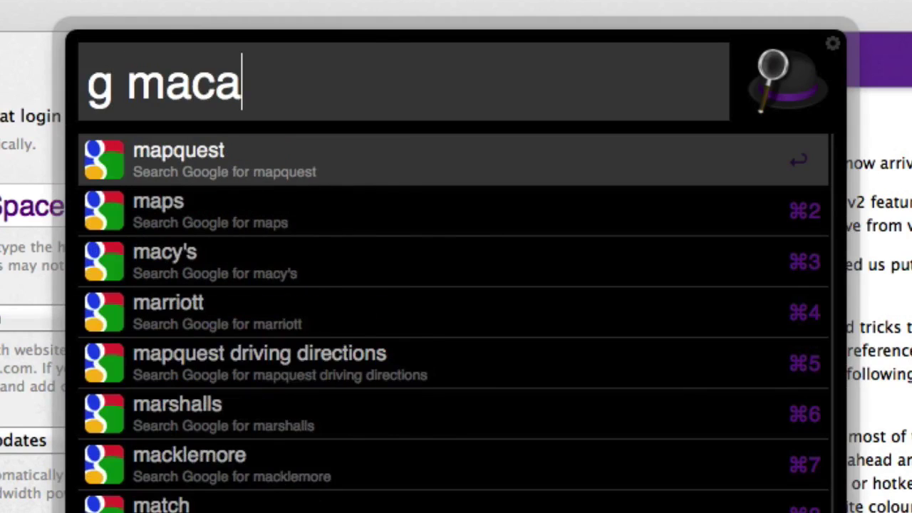
{"action": "type", "text": "20q"}
{"action": "key", "text": "Return"}
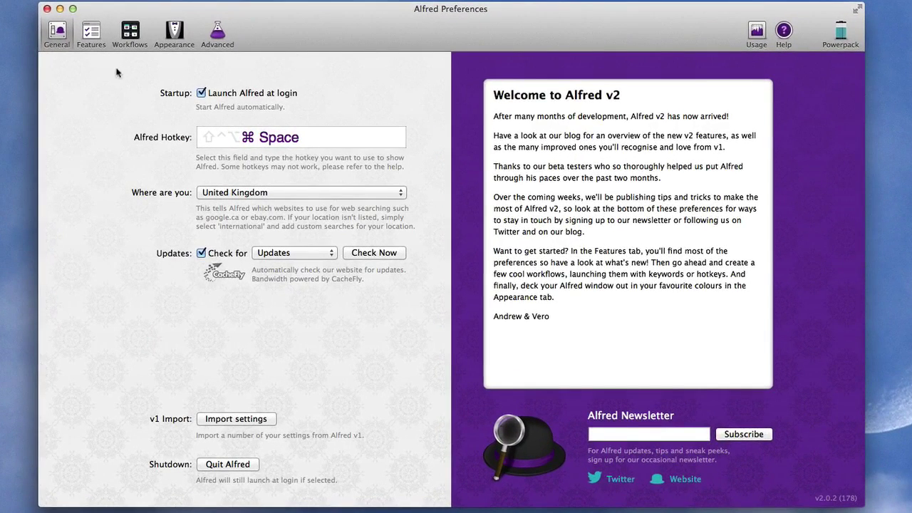
In Default Results, add Web Search > Ask Wolfram to the fallback searches and save
{"action": "left_click", "coordinate": [102, 45]}
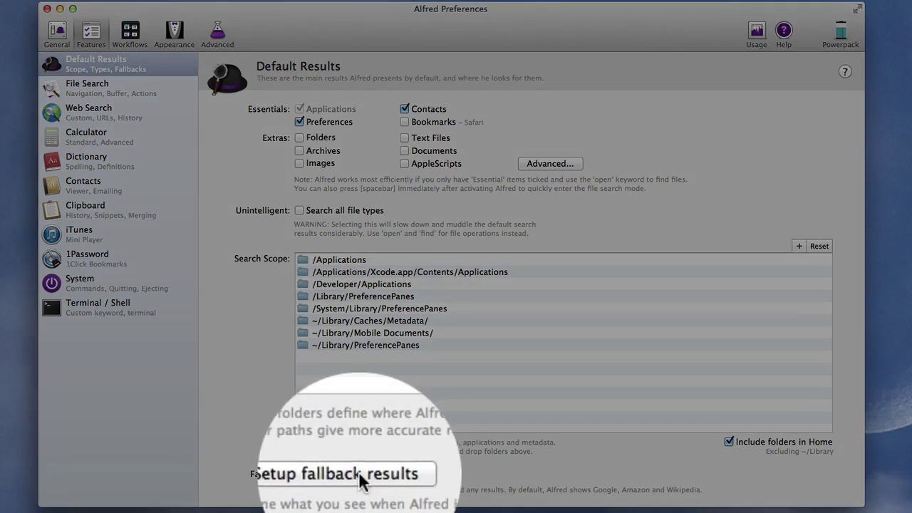
{"action": "left_click", "coordinate": [360, 476]}
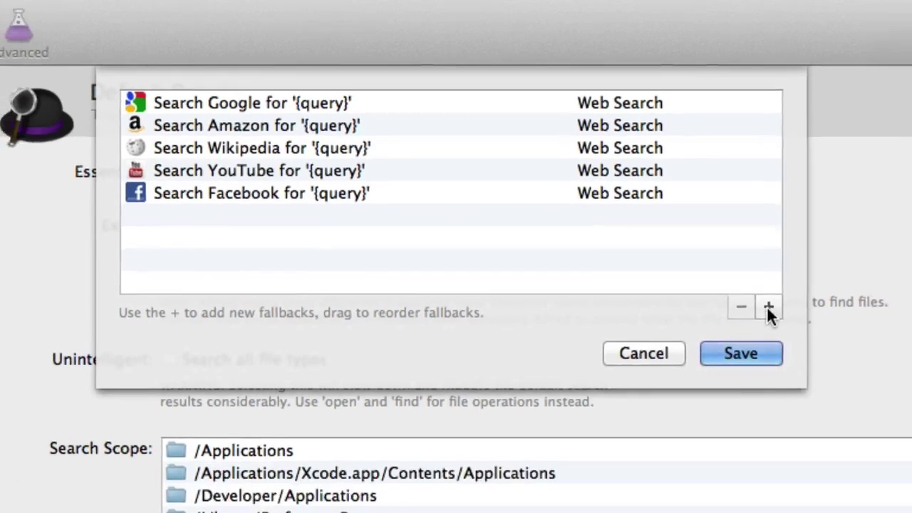
{"action": "left_click", "coordinate": [810, 344]}
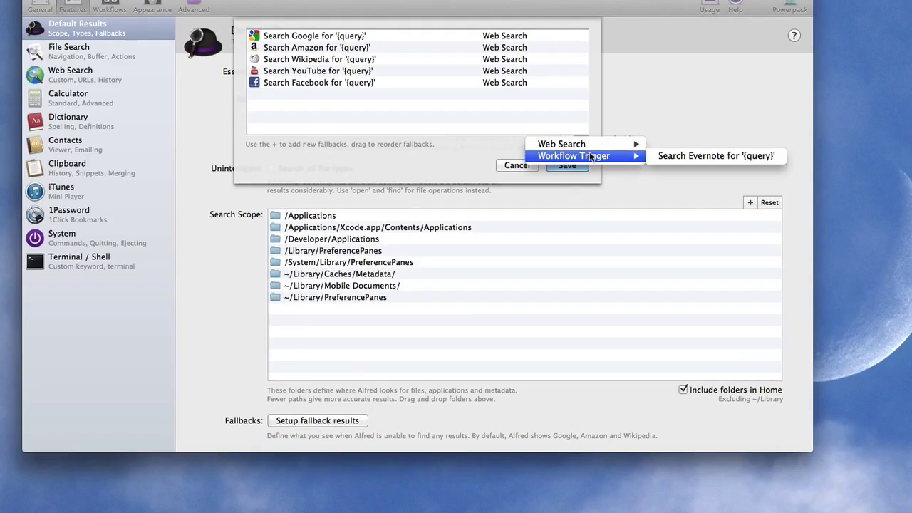
{"action": "mouse_move", "coordinate": [632, 190]}
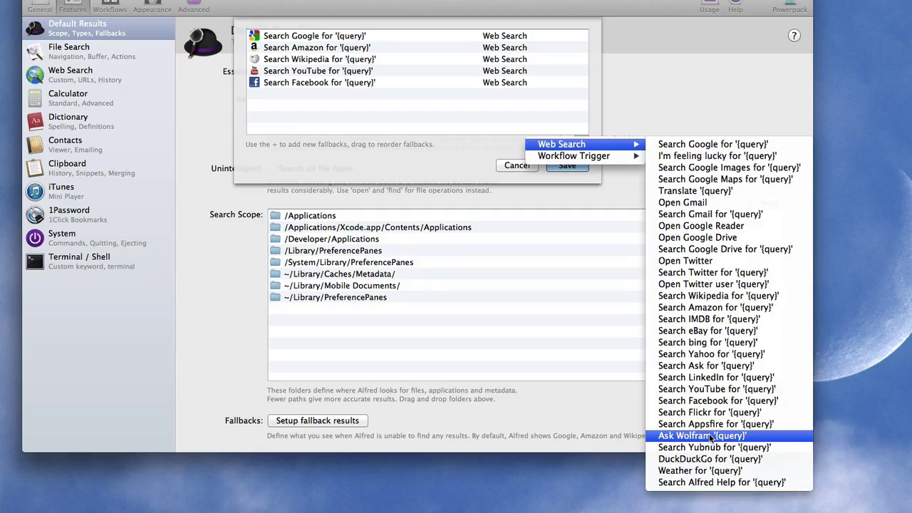
{"action": "left_click", "coordinate": [701, 435]}
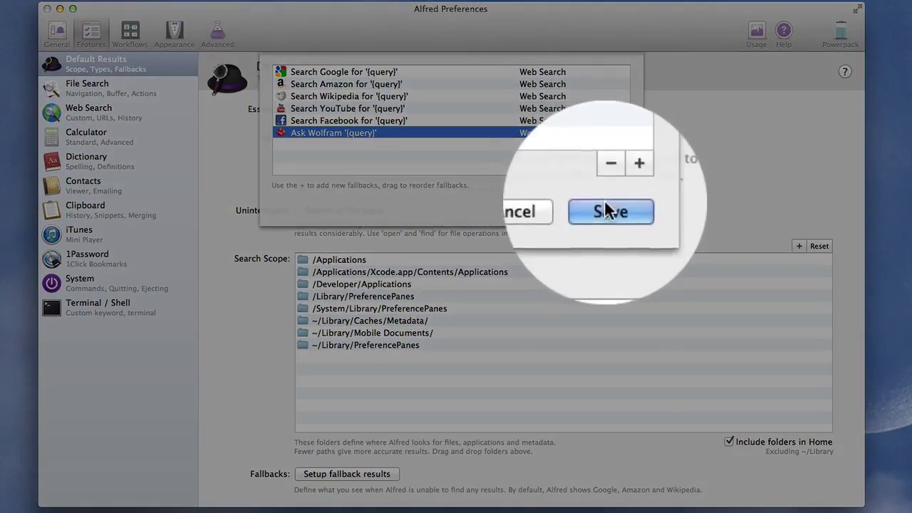
{"action": "left_click", "coordinate": [605, 206]}
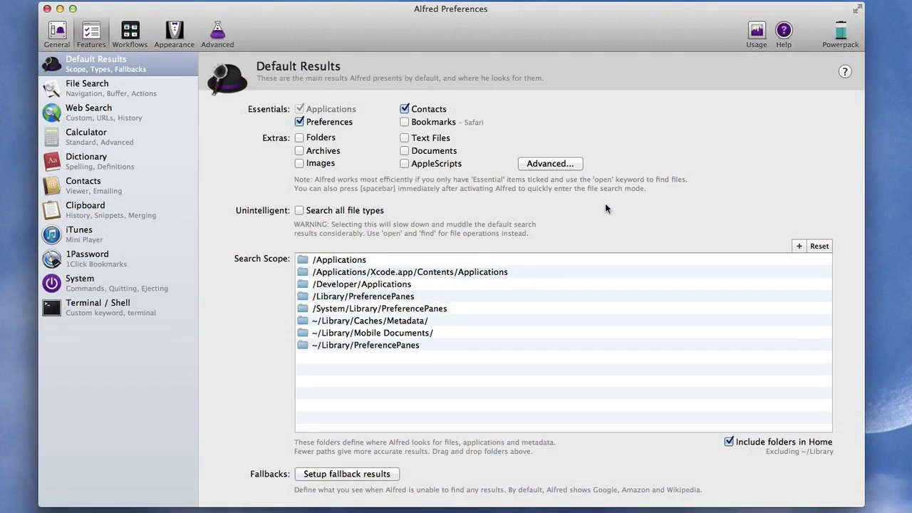
Check the fallbacks with 'shear', then search IMDb for 'pretty little liars' via the imdb keyword
{"action": "key", "text": "alt+space"}
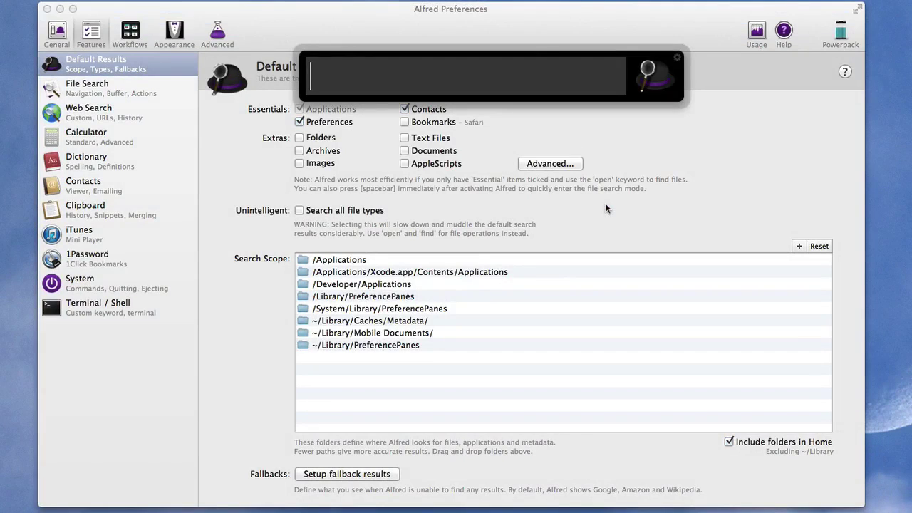
{"action": "type", "text": "shear"}
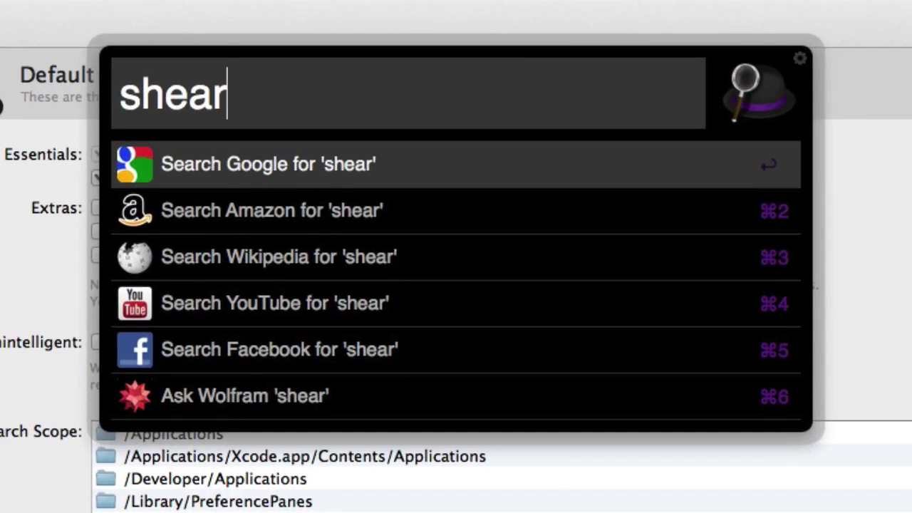
{"action": "key", "text": "BackSpace"}
{"action": "key", "text": "BackSpace"}
{"action": "key", "text": "BackSpace"}
{"action": "key", "text": "BackSpace"}
{"action": "key", "text": "BackSpace"}
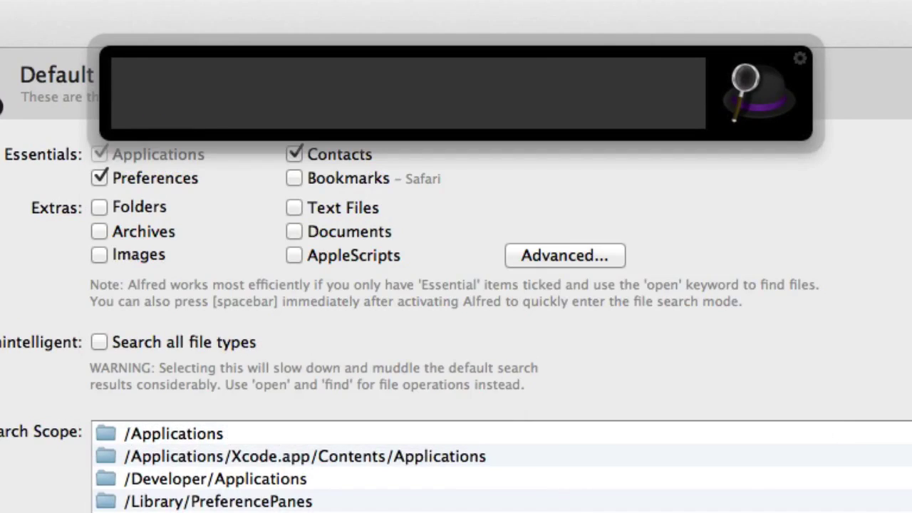
{"action": "type", "text": "imdb"}
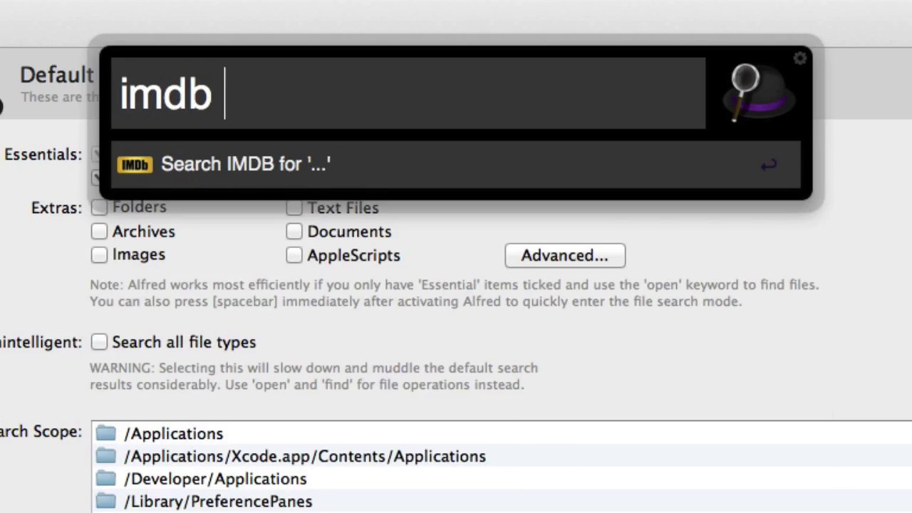
{"action": "type", "text": " pretty little liars"}
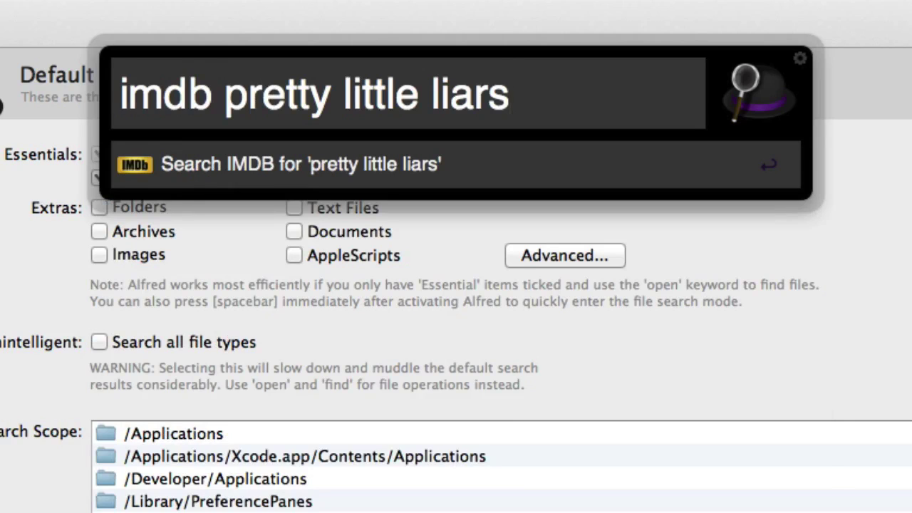
{"action": "key", "text": "Return"}
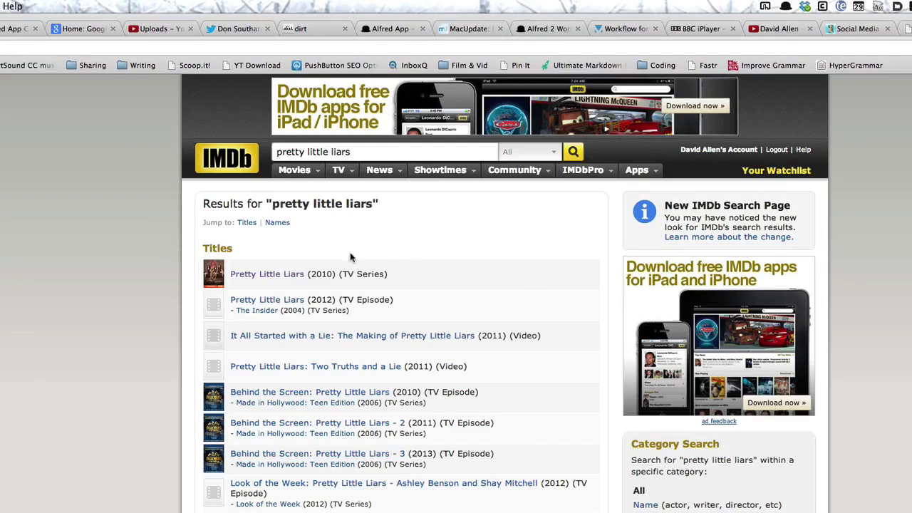
Open the Pretty Little Liars (2010) TV Series page from the IMDb results
{"action": "left_click", "coordinate": [287, 275]}
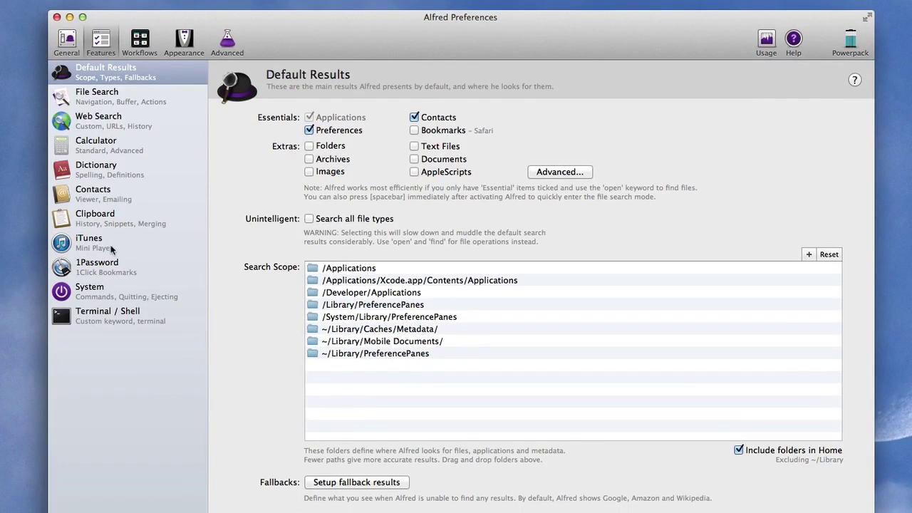
Show the iTunes Mini Player hotkey settings and launch the Mini Player with Ctrl+Cmd+Return
{"action": "left_click", "coordinate": [132, 244]}
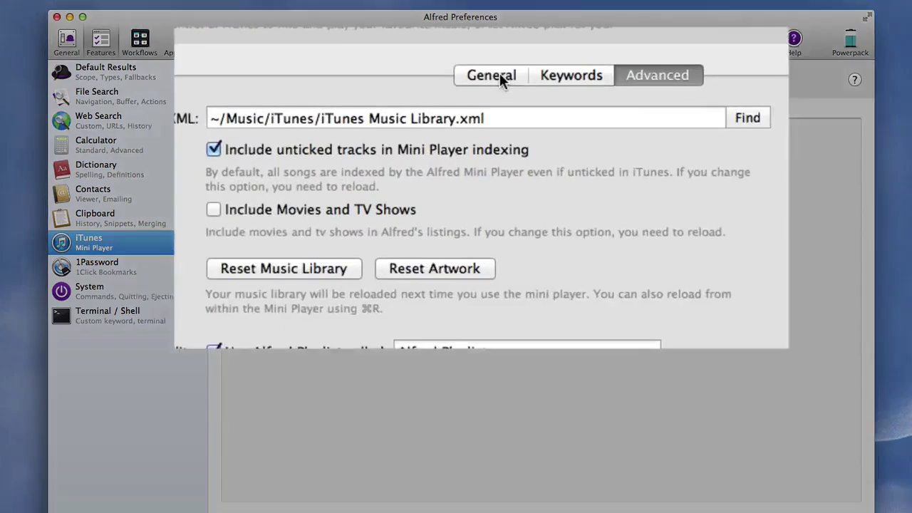
{"action": "left_click", "coordinate": [490, 119]}
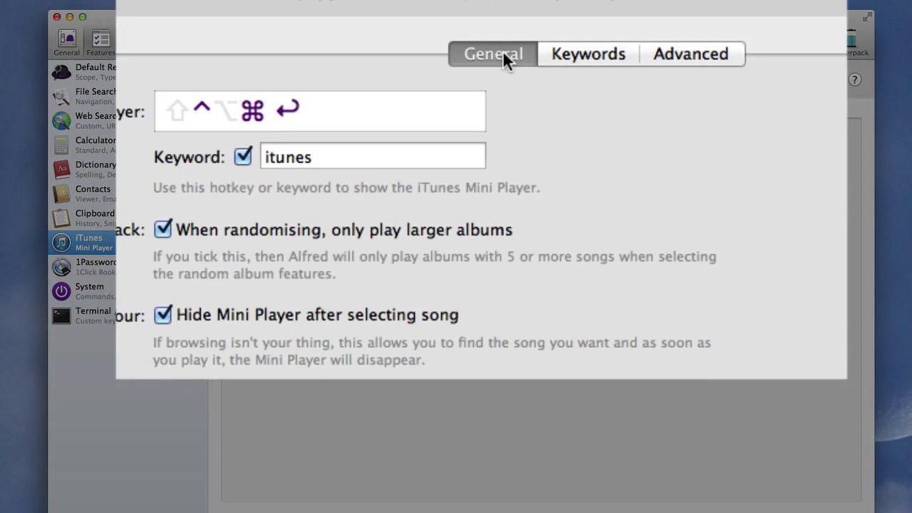
{"action": "key", "text": "ctrl+super+Return"}
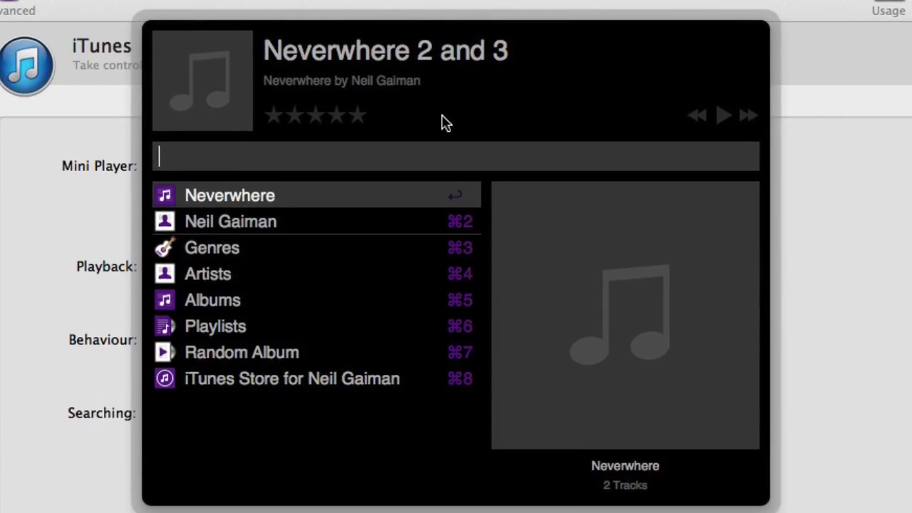
Search the Mini Player for 'bowie', browse down the results, then close it and reopen Alfred
{"action": "type", "text": "bo"}
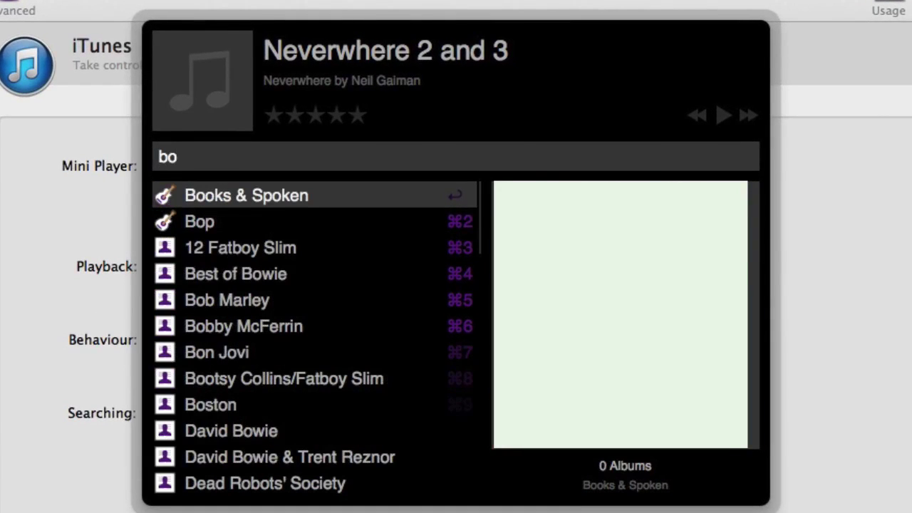
{"action": "type", "text": "wie"}
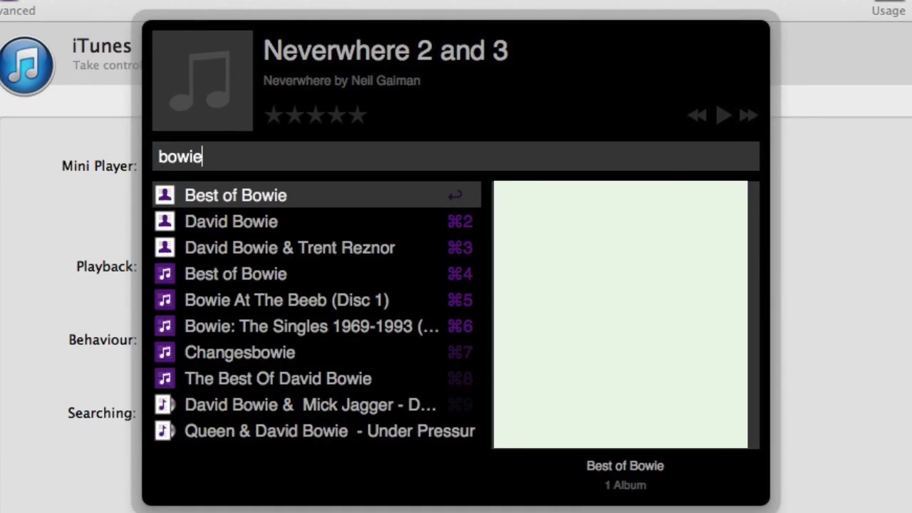
{"action": "key", "text": "Down"}
{"action": "key", "text": "Down"}
{"action": "key", "text": "Down"}
{"action": "key", "text": "Down"}
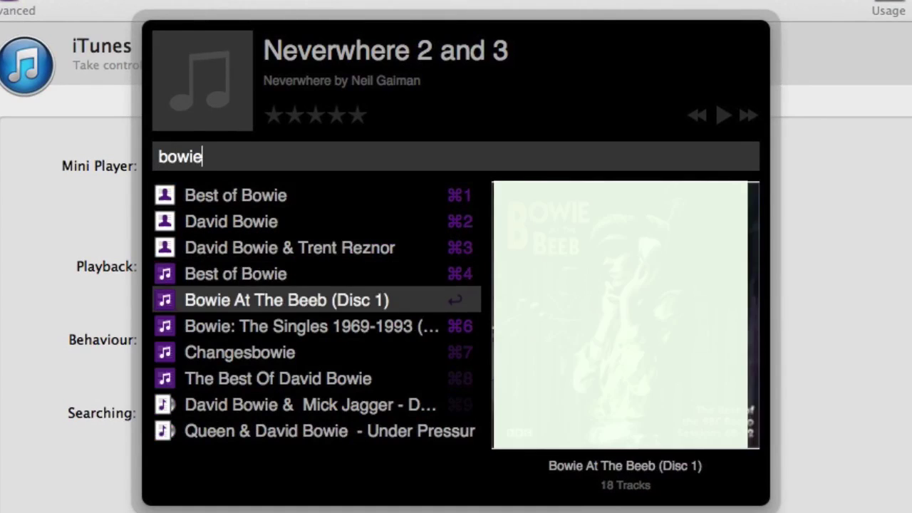
{"action": "key", "text": "Down"}
{"action": "key", "text": "Down"}
{"action": "key", "text": "Down"}
{"action": "key", "text": "Down"}
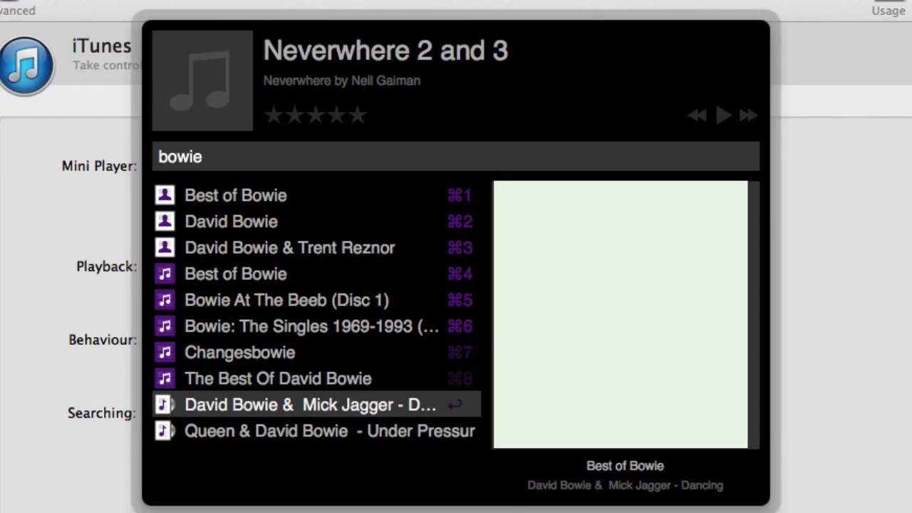
{"action": "key", "text": "Return"}
{"action": "key", "text": "alt+space"}
Pause iTunes with the Play / Pause action, jump to preferences, and reopen an empty Alfred bar
{"action": "type", "text": "paus"}
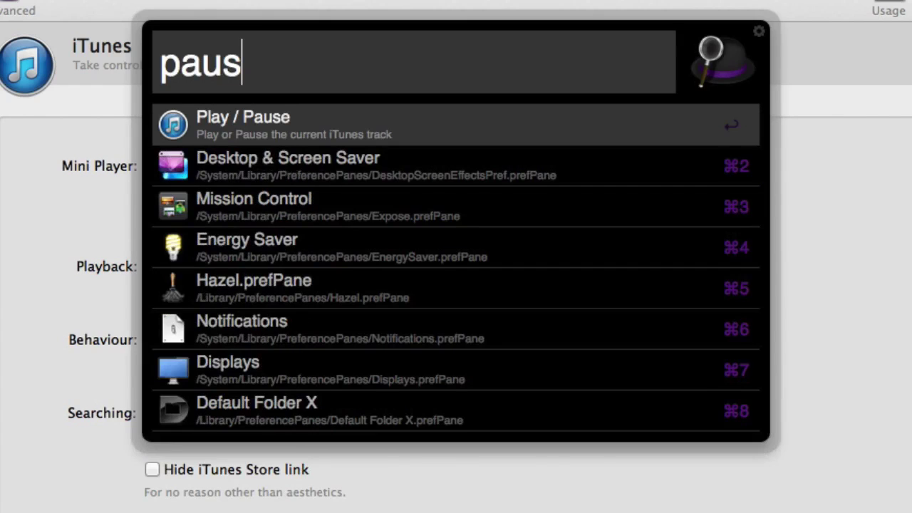
{"action": "type", "text": "e"}
{"action": "key", "text": "Return"}
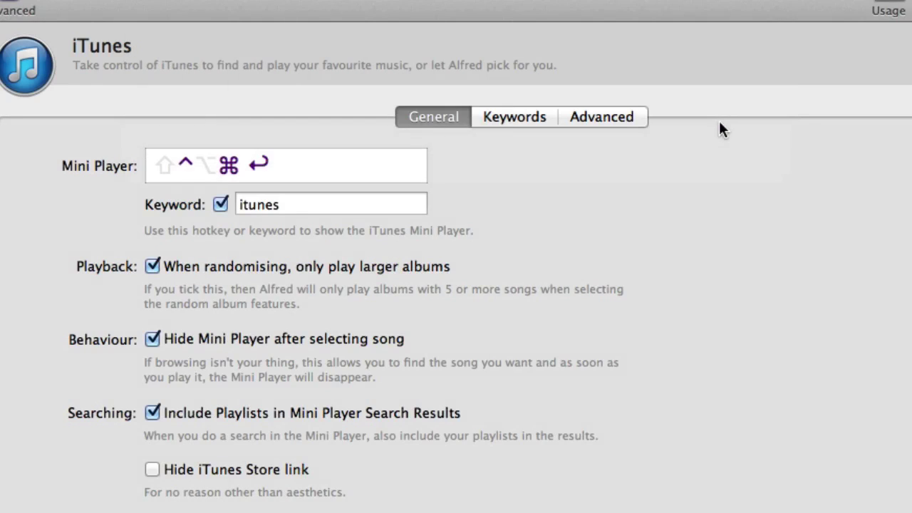
{"action": "key", "text": "alt+space"}
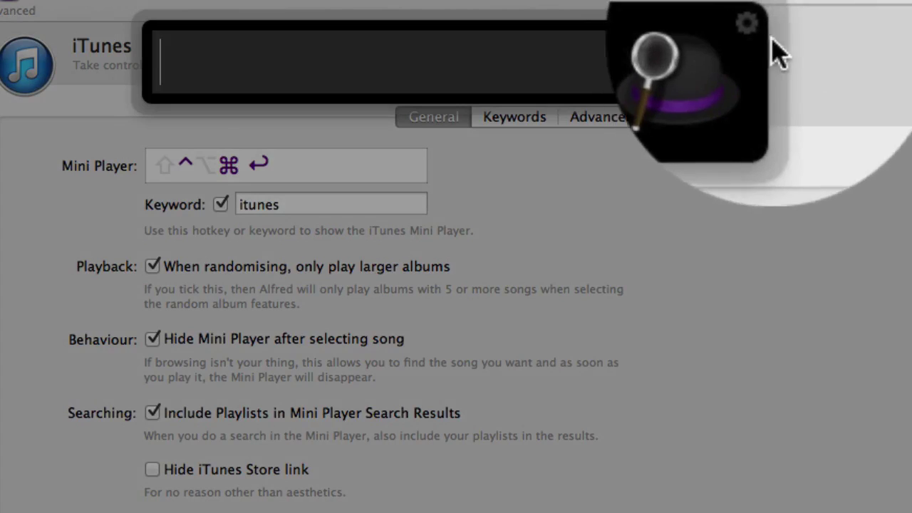
{"action": "left_click", "coordinate": [758, 32]}
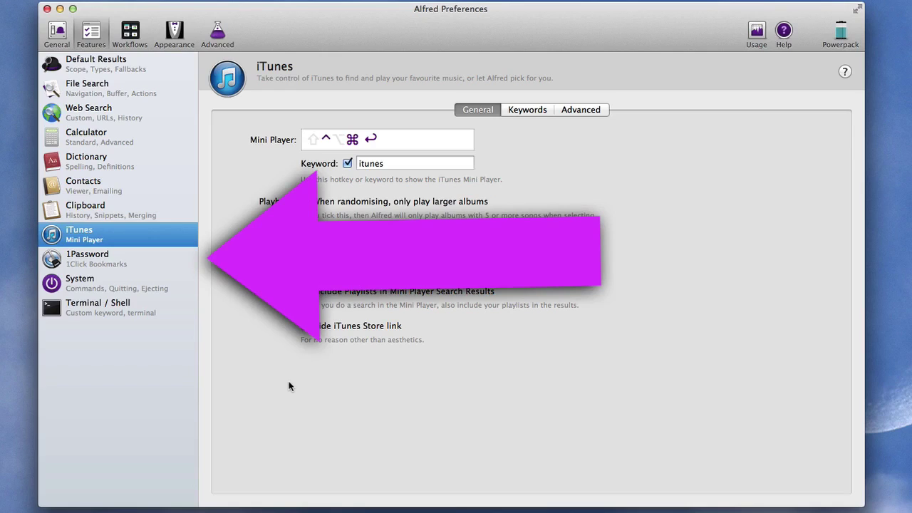
{"action": "key", "text": "alt+space"}
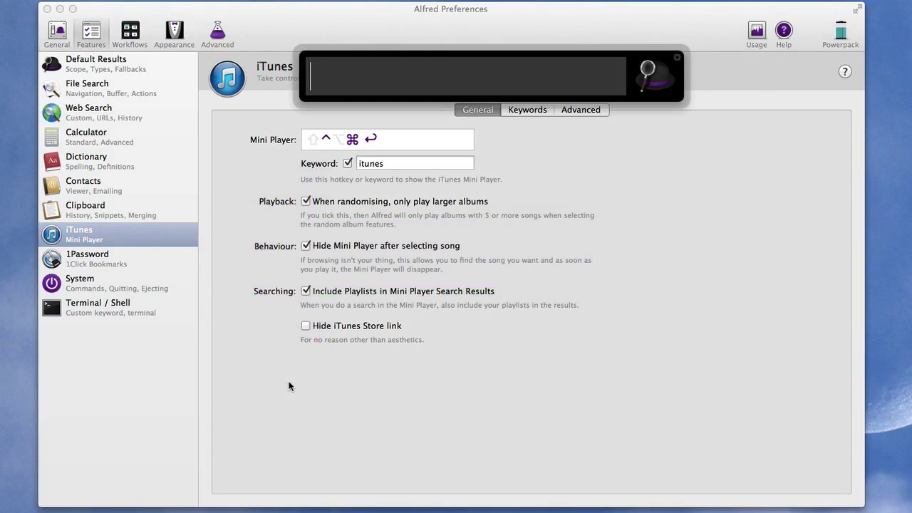
Enter '1p Mac20q' to bring up the 1Password bookmark for the WordPress site
{"action": "type", "text": "1p "}
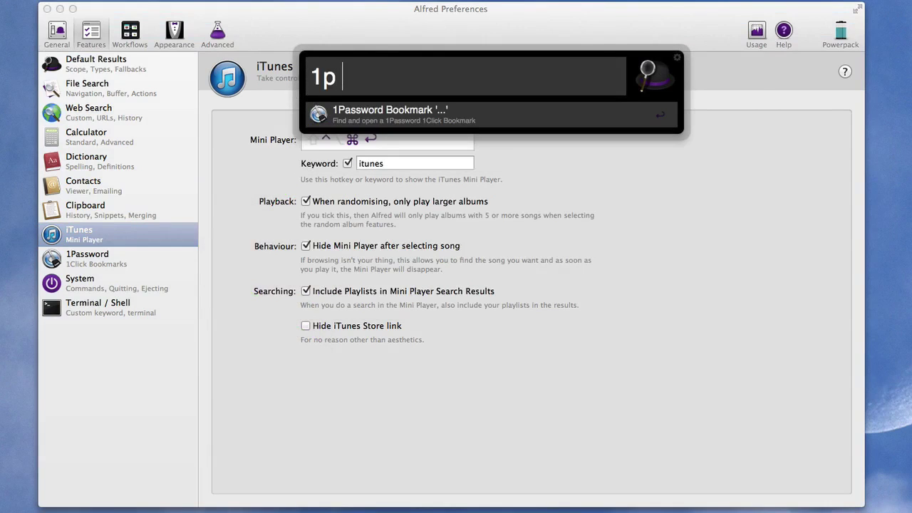
{"action": "type", "text": "Mac2"}
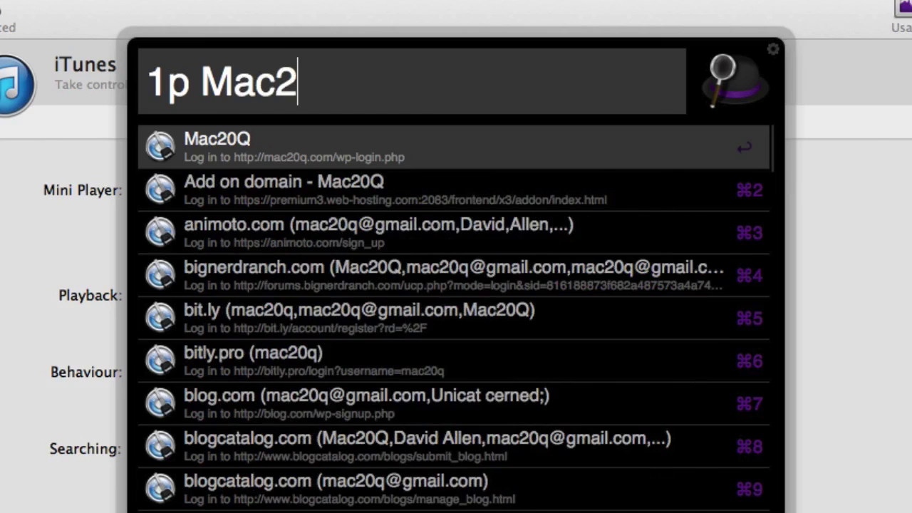
{"action": "type", "text": "0q"}
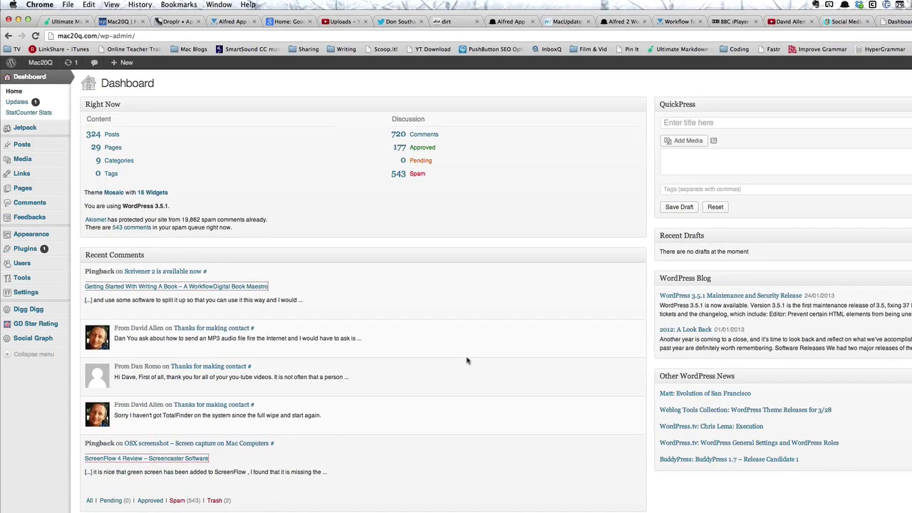
Switch from the WordPress dashboard back to Alfred Preferences with Cmd+Tab
{"action": "key", "text": "super+Tab"}
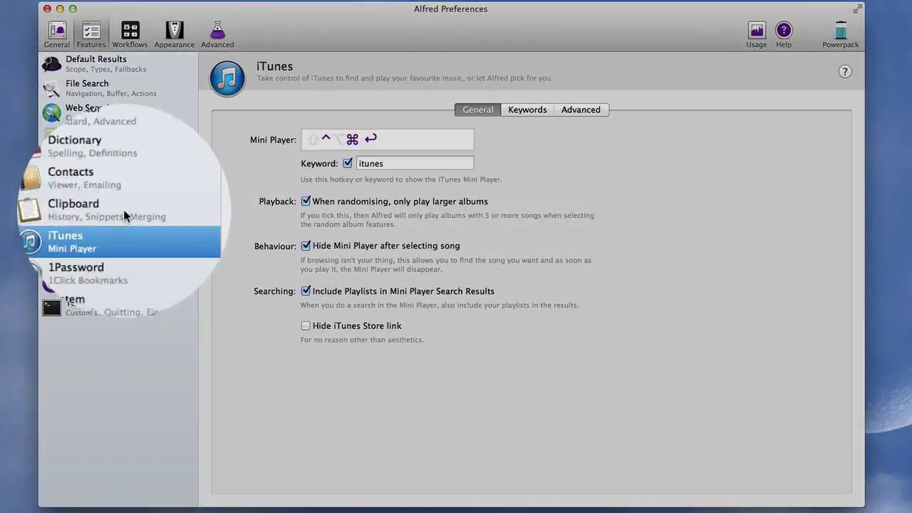
Show the Clipboard settings, browse the viewer's saved snippets such as Youtube info, then close it
{"action": "left_click", "coordinate": [123, 209]}
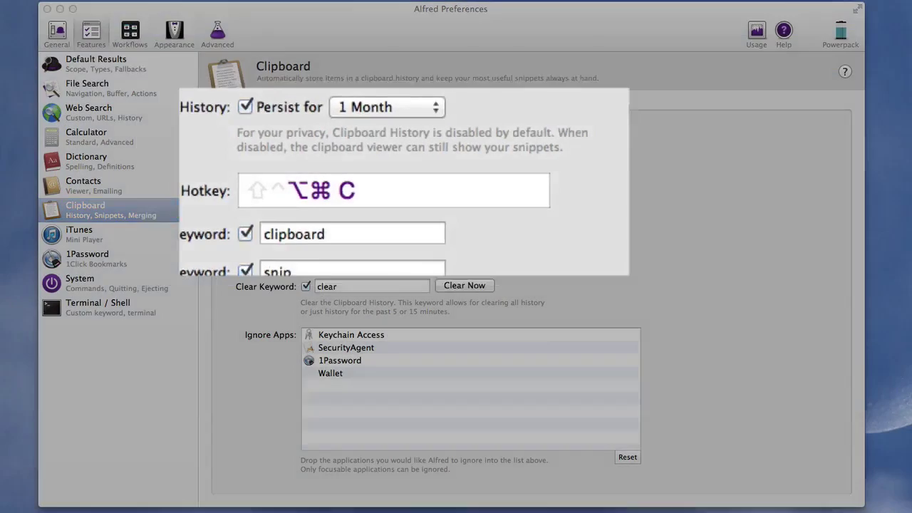
{"action": "key", "text": "alt+super+c"}
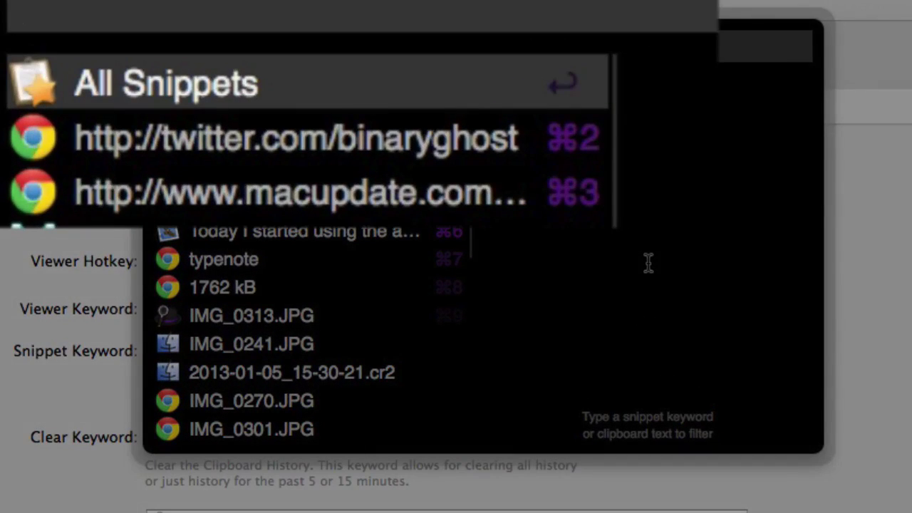
{"action": "key", "text": "Return"}
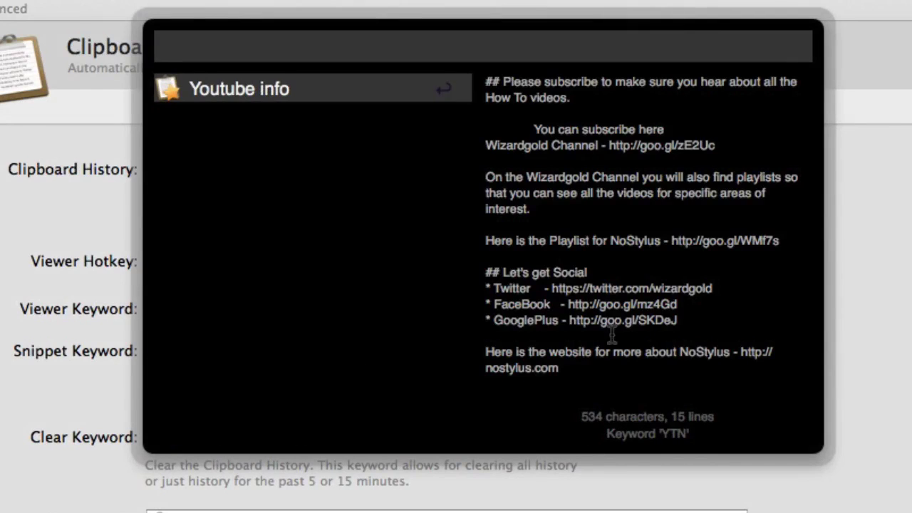
{"action": "key", "text": "Escape"}
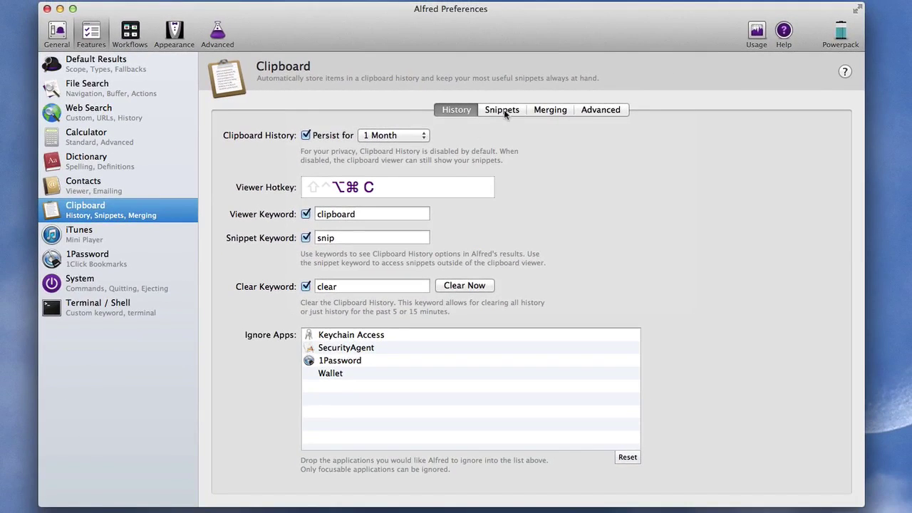
Start a new snippet named Test with the keyword test
{"action": "left_click", "coordinate": [503, 110]}
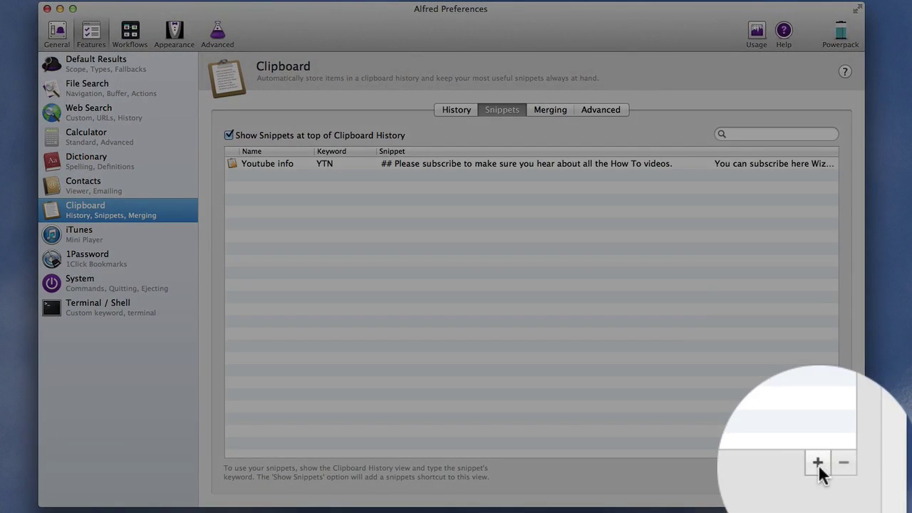
{"action": "left_click", "coordinate": [818, 464]}
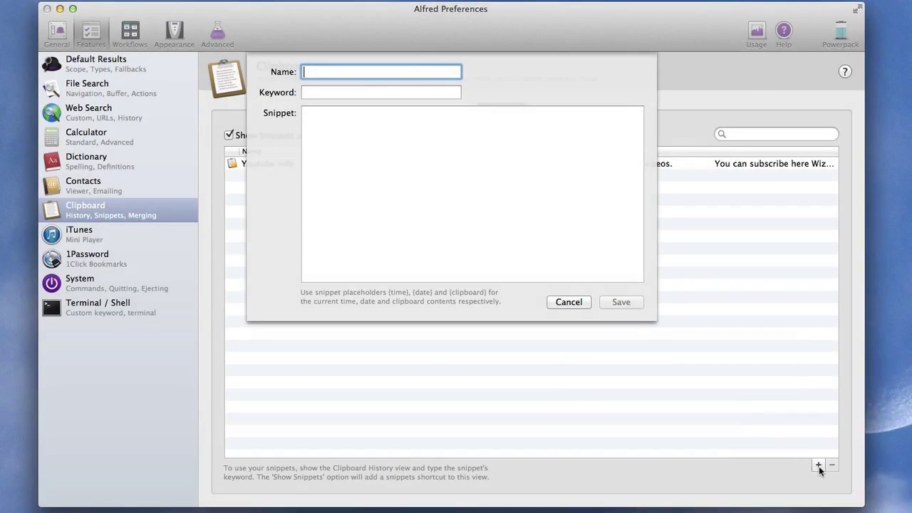
{"action": "type", "text": "Test"}
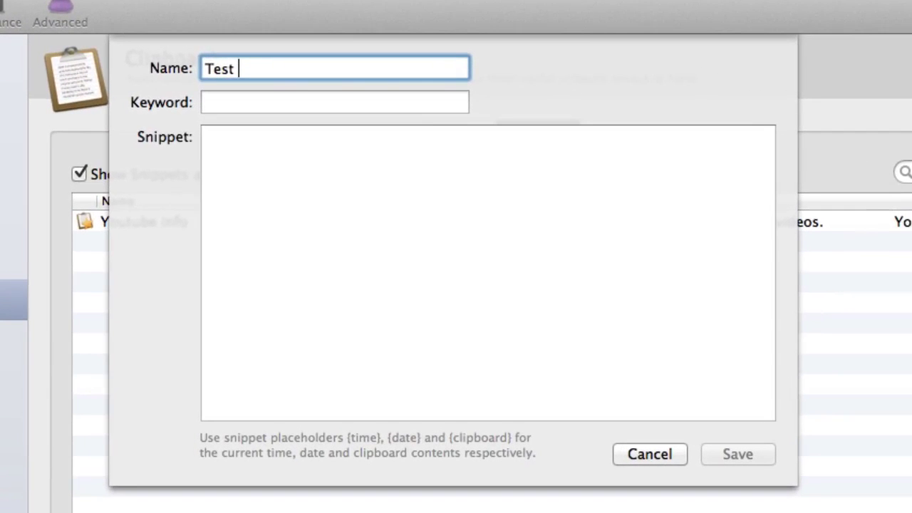
{"action": "left_click", "coordinate": [335, 102]}
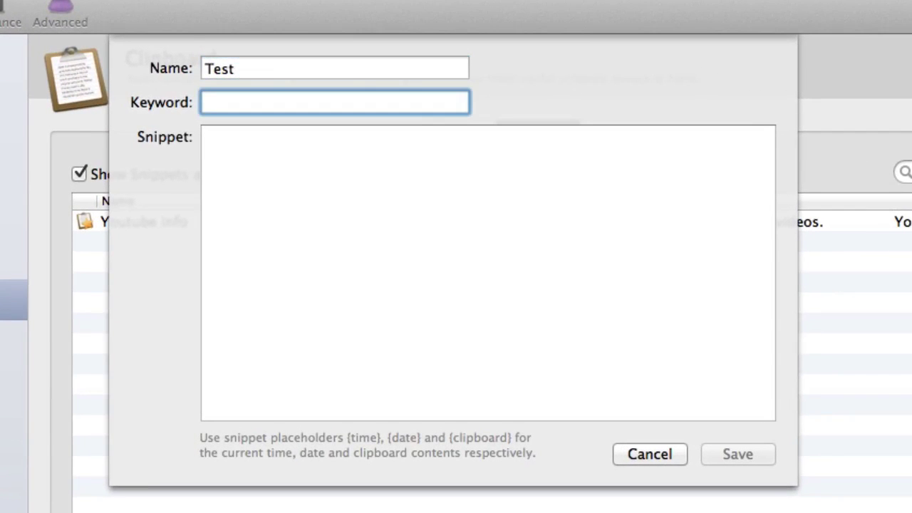
{"action": "type", "text": "test"}
Paste the workflows paragraph as the snippet text, save it, and open the clipboard viewer
{"action": "left_click", "coordinate": [450, 326]}
{"action": "type", "text": "Today I started using the application Alfred. It is a good application for starting applications on your Mac and is also now even more useful due to workflows. You can use this new functionality with were close to have hotkeys and other starting points for something to happen on your Mac and you can also use scripts that will send output have to other applications. There are no tutorials at the moment for these workflows that you get with Alfred. so it looks like I will have to make some to show people how to create some. To a certain extent you can do some drag and drop of files that you want to be worked with and applications but there are other parts of it which look like they could be quite complicated.  With the workflows You have triggers such as hotkeys, inputs and actions as well as having some output to deal with. when do you have placed things in your workflow workspace in the Alfred preferences you then have two work out how to join them together and work in things such as arguments."}
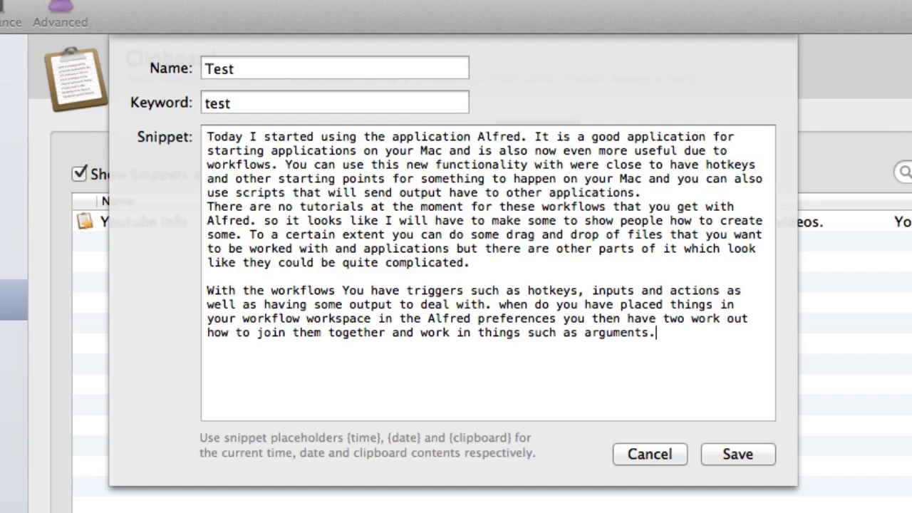
{"action": "left_click", "coordinate": [739, 454]}
{"action": "key", "text": "alt+super+c"}
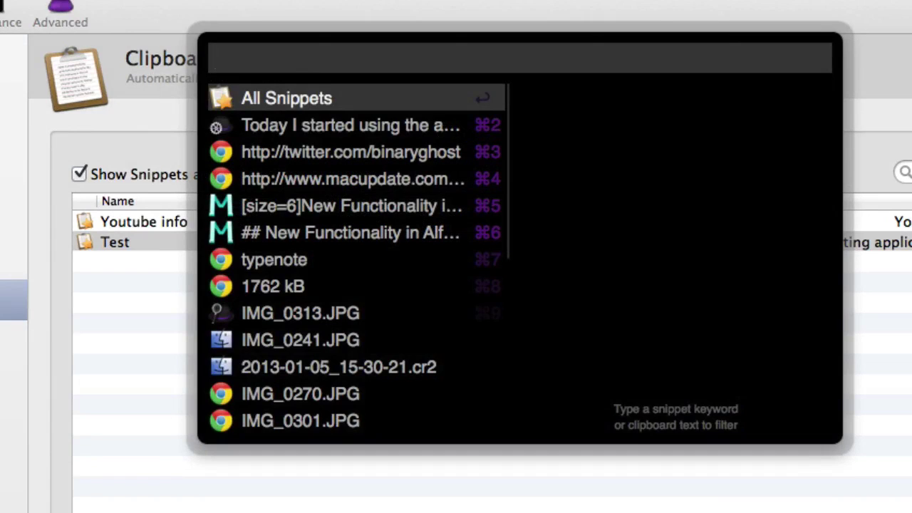
Show all saved snippets in the clipboard viewer, then close and reopen the viewer
{"action": "key", "text": "Return"}
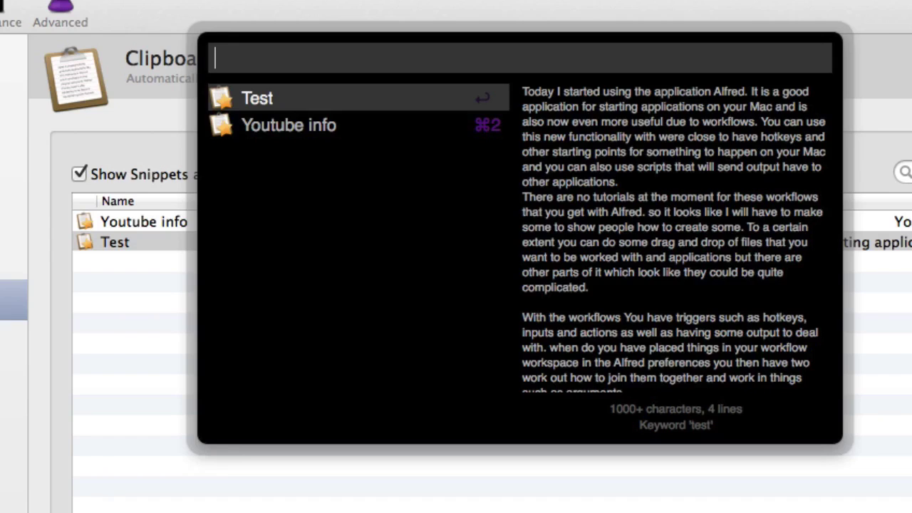
{"action": "key", "text": "Escape"}
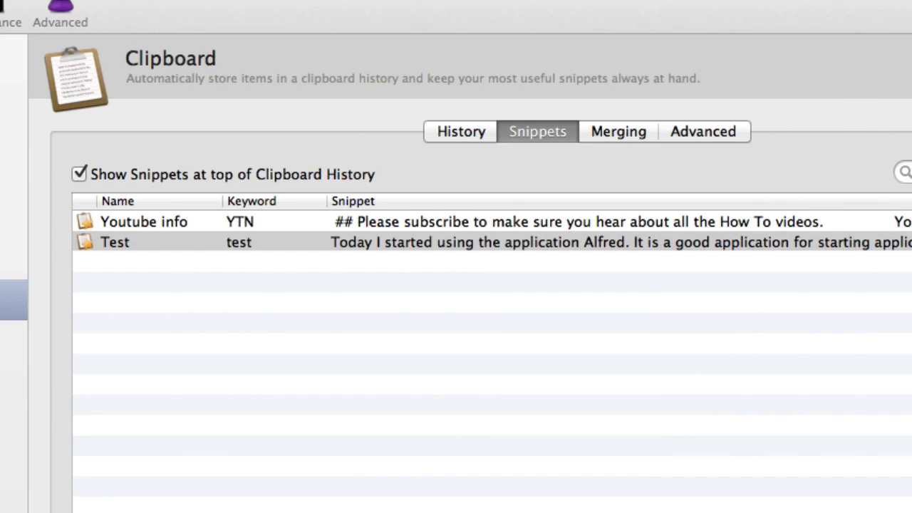
{"action": "key", "text": "alt+super+c"}
Filter the viewer by 'test', then by 'you', and close it
{"action": "type", "text": "t"}
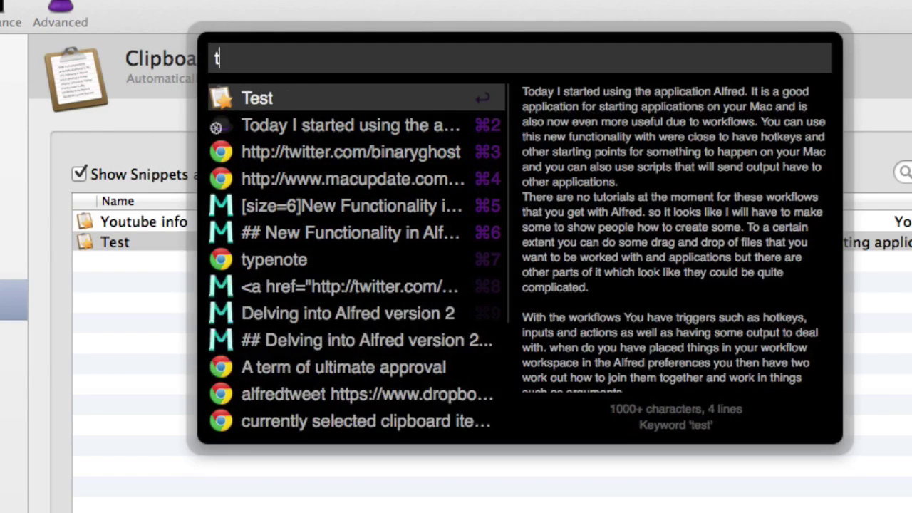
{"action": "type", "text": "est"}
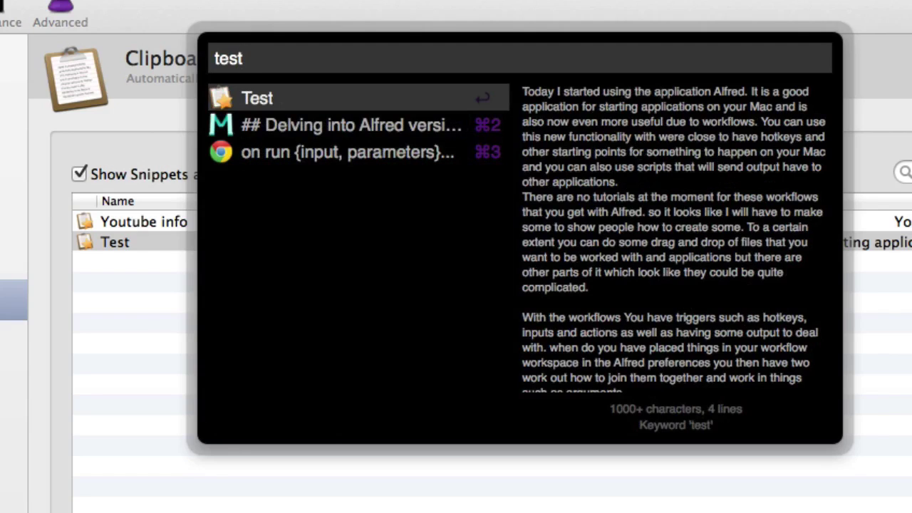
{"action": "key", "text": "BackSpace"}
{"action": "key", "text": "BackSpace"}
{"action": "key", "text": "BackSpace"}
{"action": "key", "text": "BackSpace"}
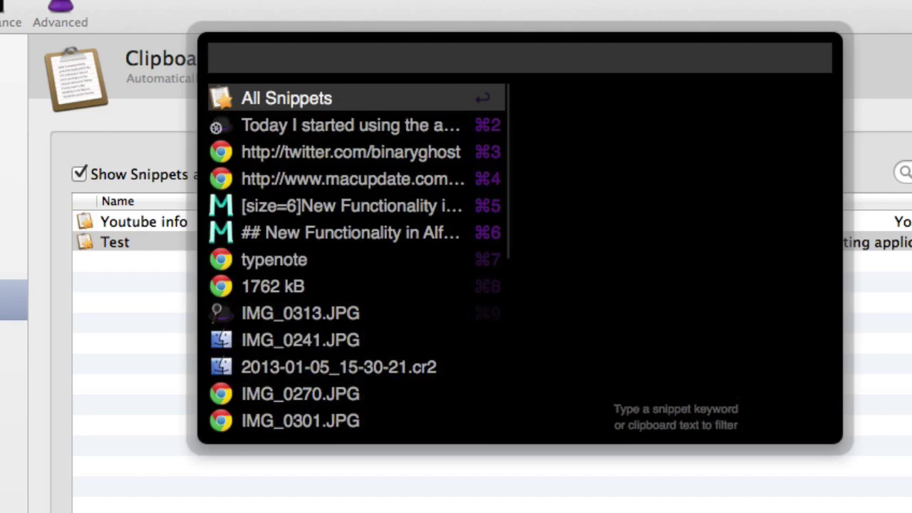
{"action": "type", "text": "you"}
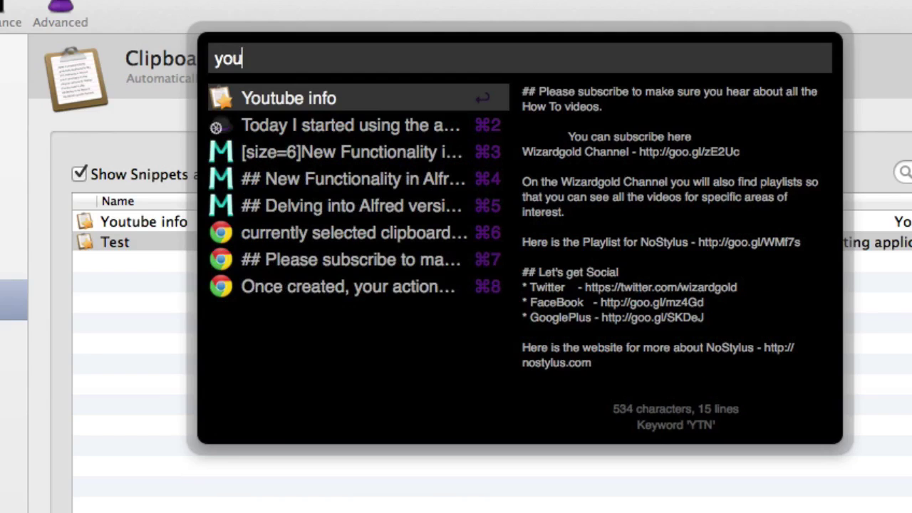
{"action": "key", "text": "Escape"}
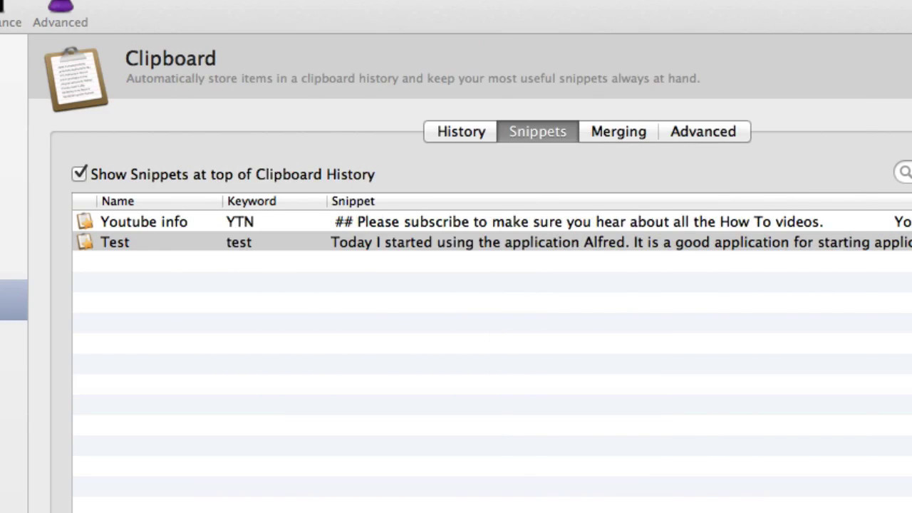
{"action": "key", "text": "alt+super+c"}
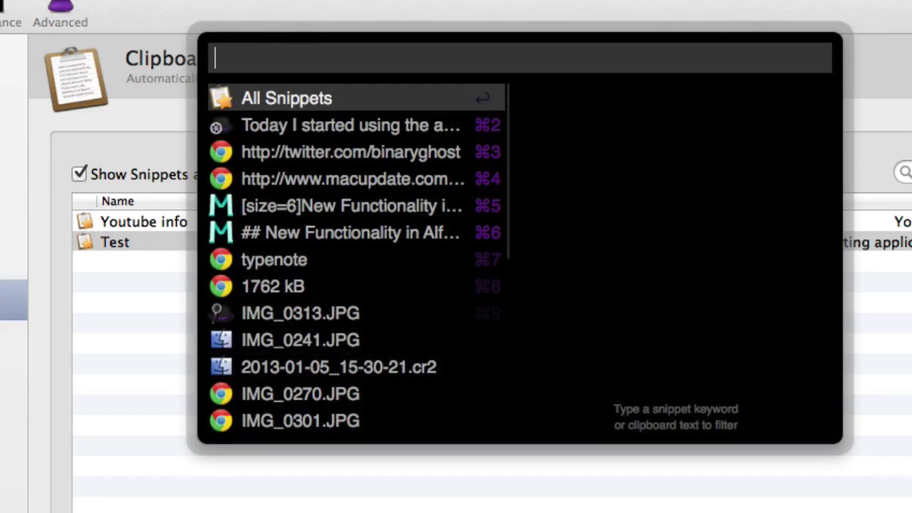
{"action": "key", "text": "Down"}
{"action": "key", "text": "Down"}
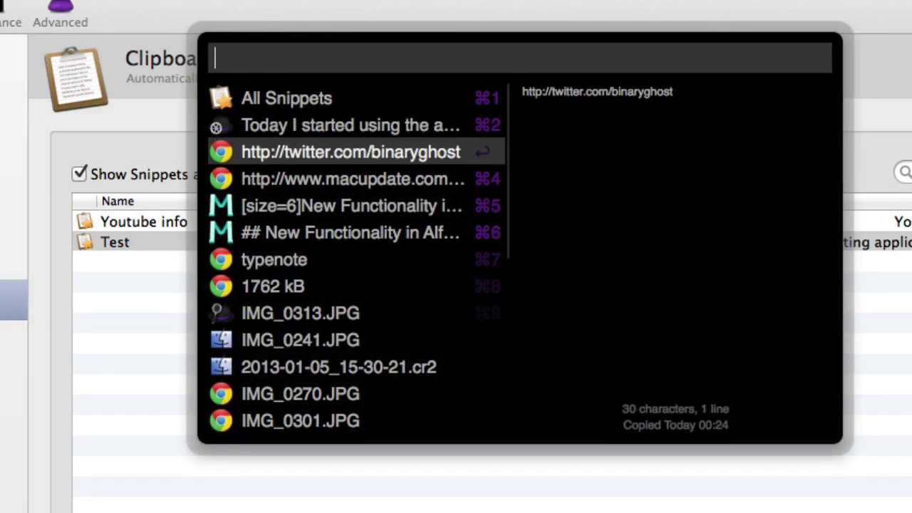
{"action": "key", "text": "Down"}
{"action": "key", "text": "Down"}
{"action": "key", "text": "Down"}
{"action": "key", "text": "Up"}
{"action": "key", "text": "Up"}
{"action": "key", "text": "Up"}
{"action": "key", "text": "Up"}
{"action": "key", "text": "Up"}
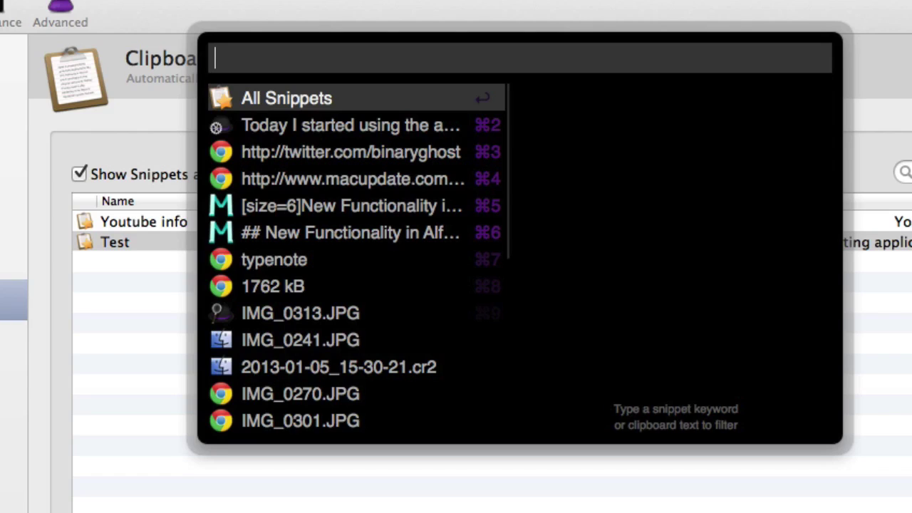
{"action": "key", "text": "Down"}
{"action": "key", "text": "Down"}
{"action": "key", "text": "Down"}
{"action": "key", "text": "Down"}
{"action": "key", "text": "Down"}
{"action": "key", "text": "Down"}
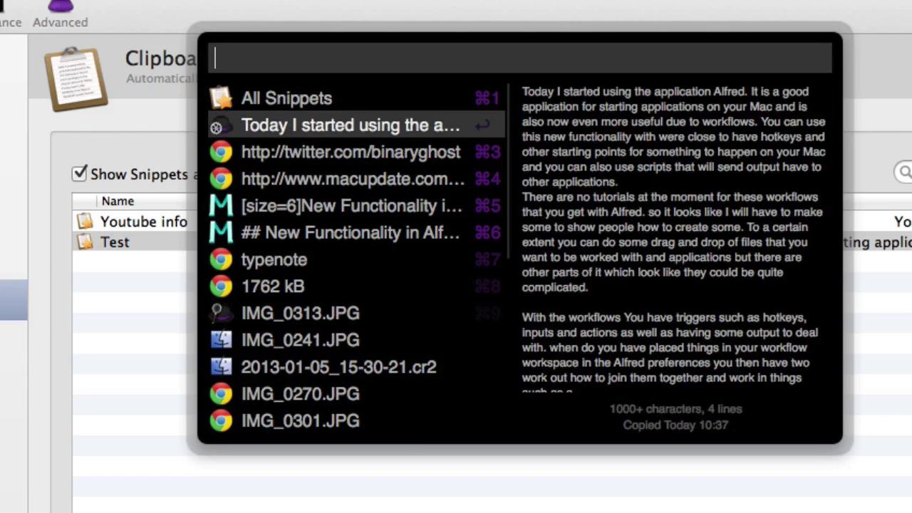
{"action": "key", "text": "Down"}
{"action": "key", "text": "Down"}
{"action": "key", "text": "Down"}
{"action": "key", "text": "Down"}
{"action": "key", "text": "Down"}
{"action": "key", "text": "Down"}
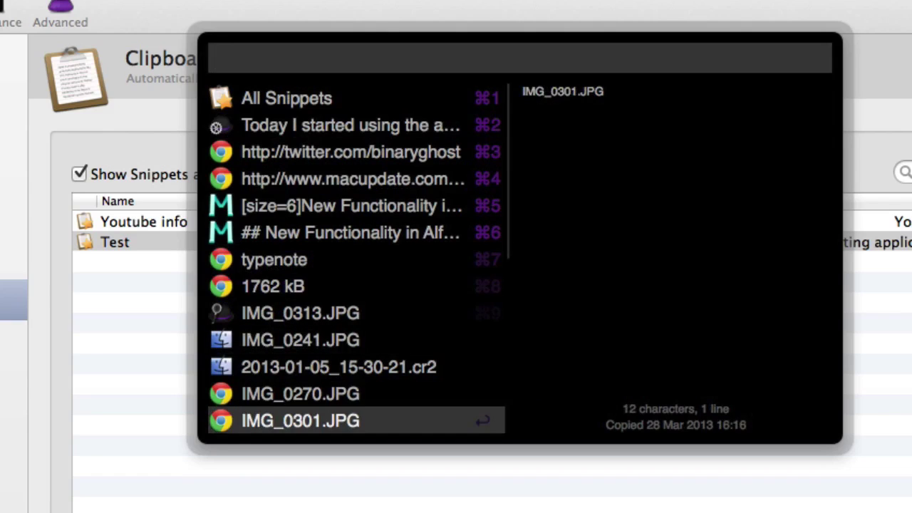
{"action": "key", "text": "Down"}
{"action": "key", "text": "Down"}
{"action": "key", "text": "Down"}
{"action": "key", "text": "Down"}
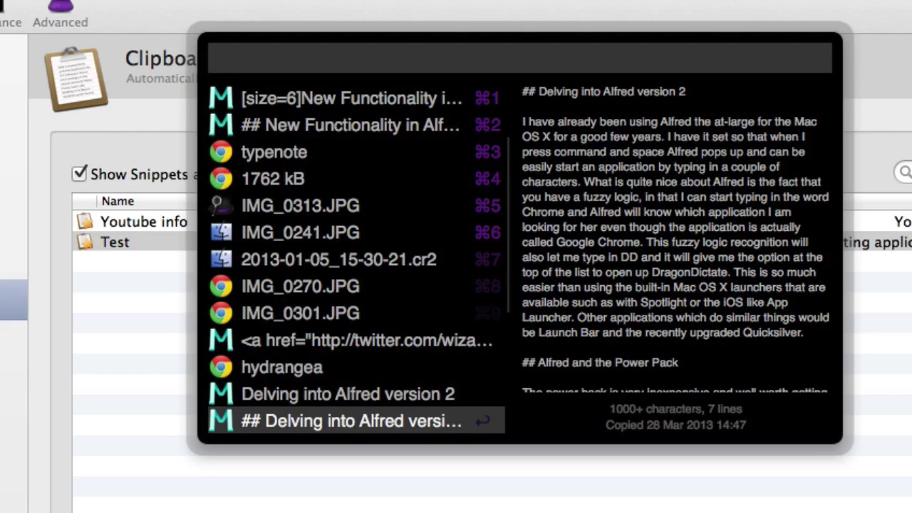
{"action": "key", "text": "Up"}
{"action": "key", "text": "Up"}
{"action": "key", "text": "Up"}
{"action": "key", "text": "Up"}
{"action": "key", "text": "Up"}
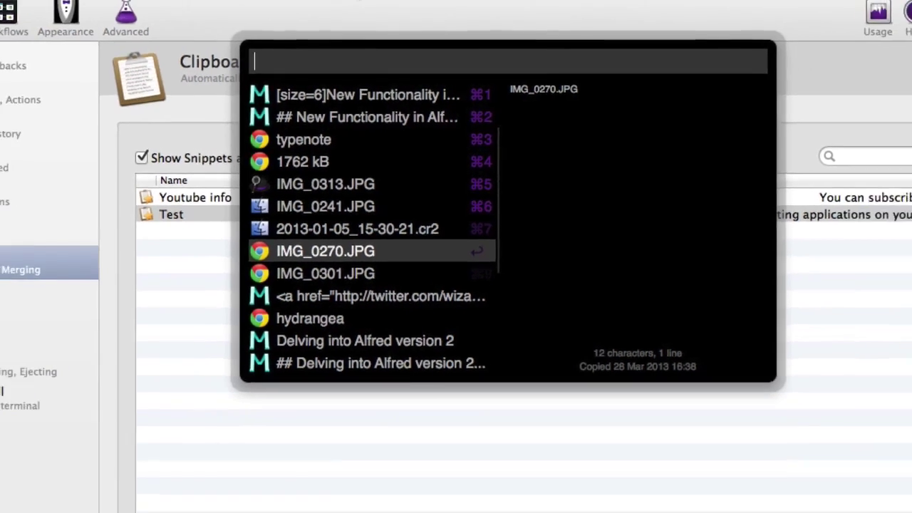
{"action": "key", "text": "Escape"}
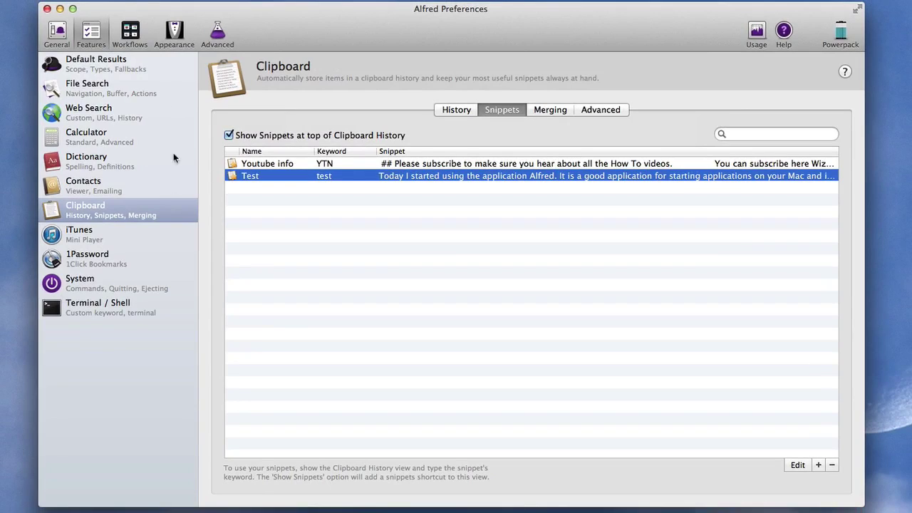
View the Simple Folders Filter workflow, then search 'f drag' in Alfred to list matching folders
{"action": "left_click", "coordinate": [137, 34]}
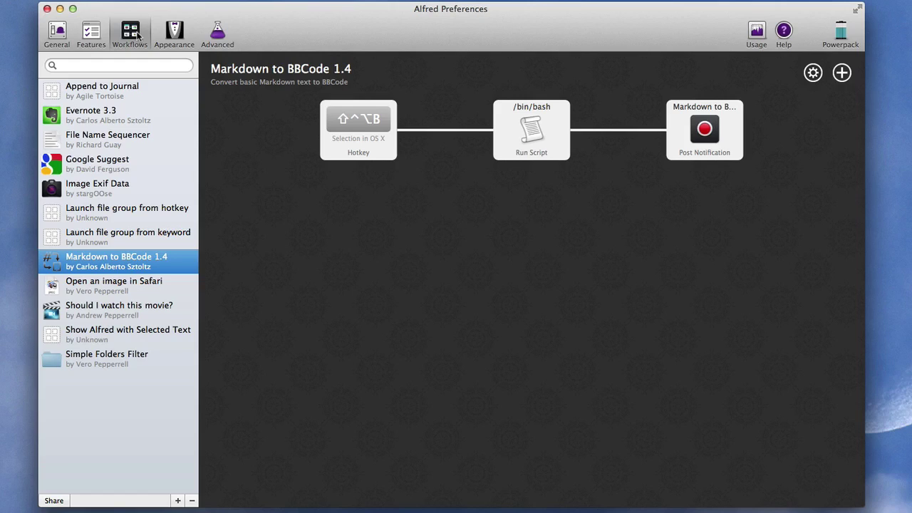
{"action": "left_click", "coordinate": [99, 363]}
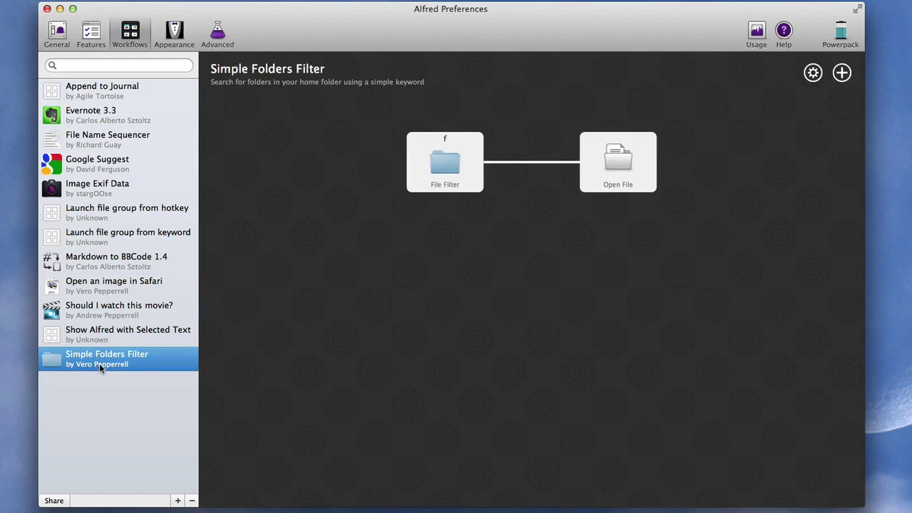
{"action": "key", "text": "alt+space"}
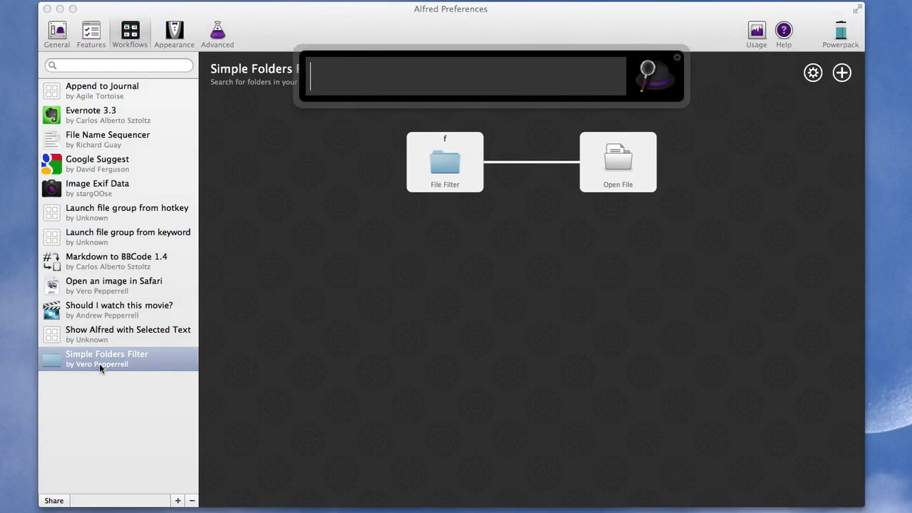
{"action": "type", "text": "f"}
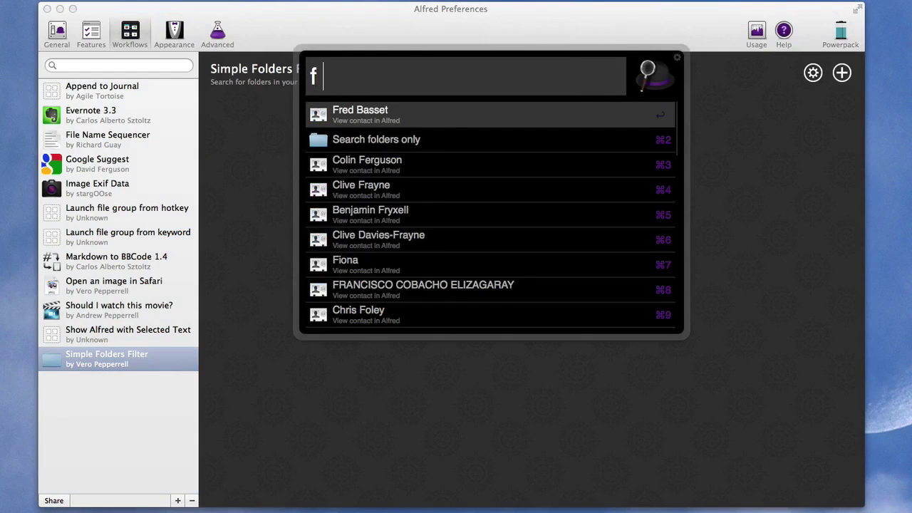
{"action": "key", "text": "Down"}
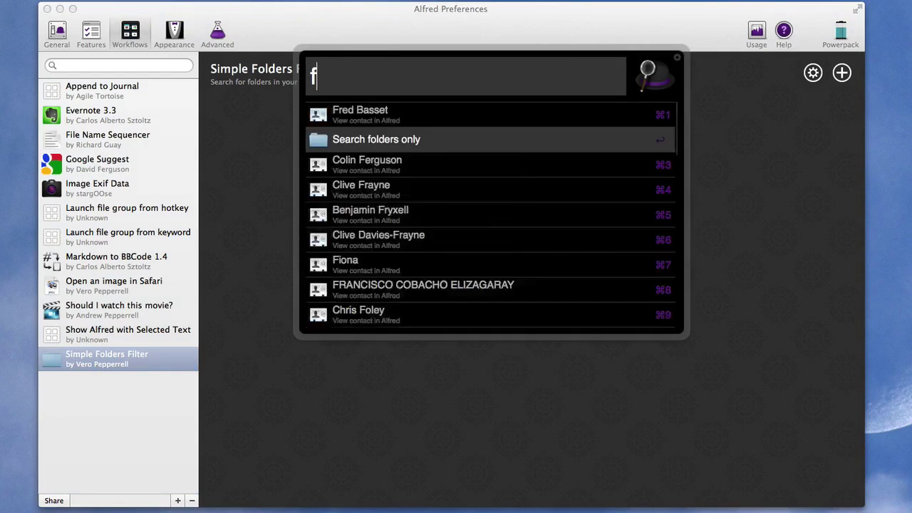
{"action": "key", "text": "BackSpace"}
{"action": "key", "text": "BackSpace"}
{"action": "type", "text": "f "}
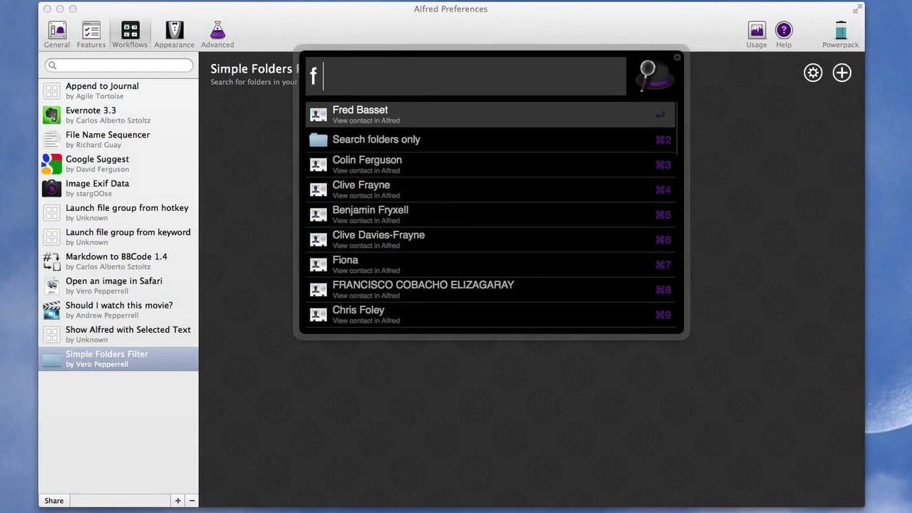
{"action": "type", "text": "drag"}
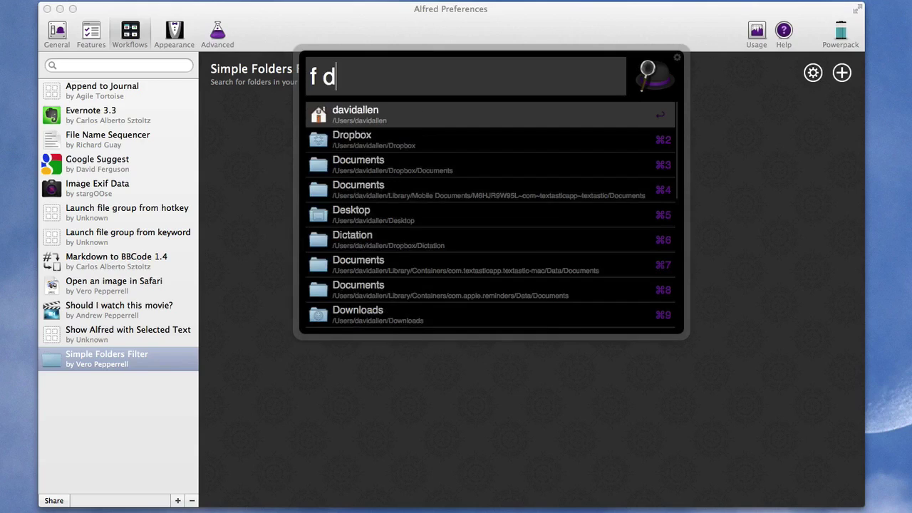